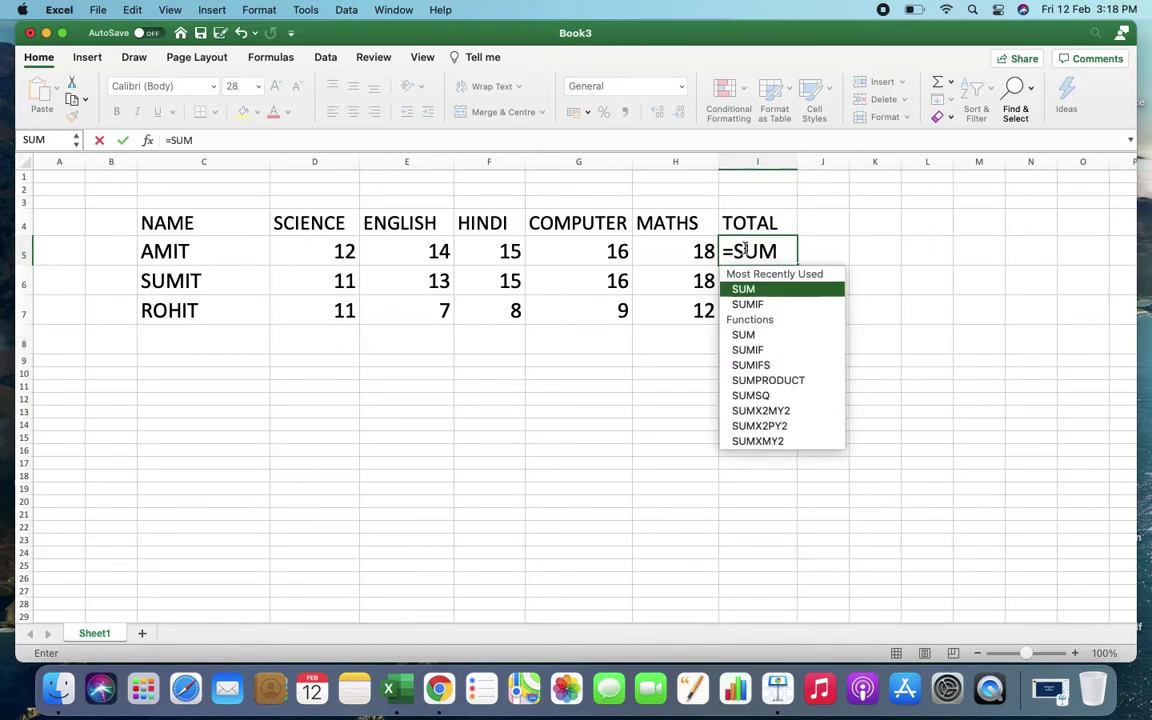
Complete the first student's total in I5 with the relative-reference formula =SUM(D5:H5).
type("(")
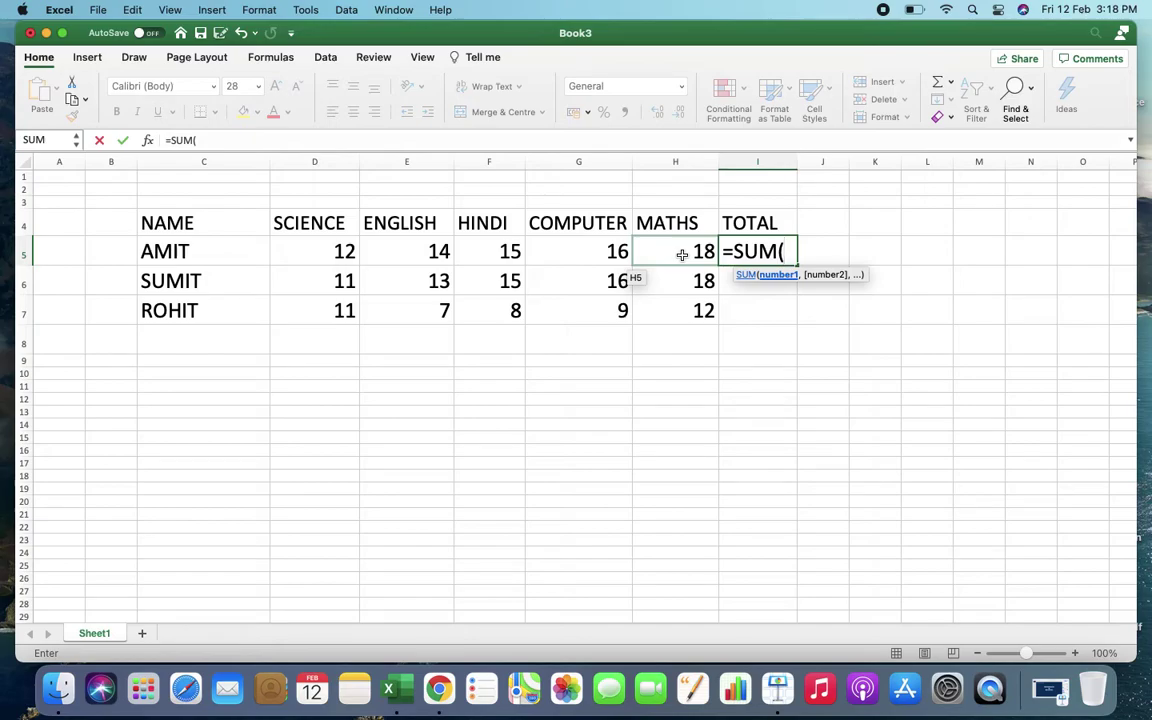
type("D")
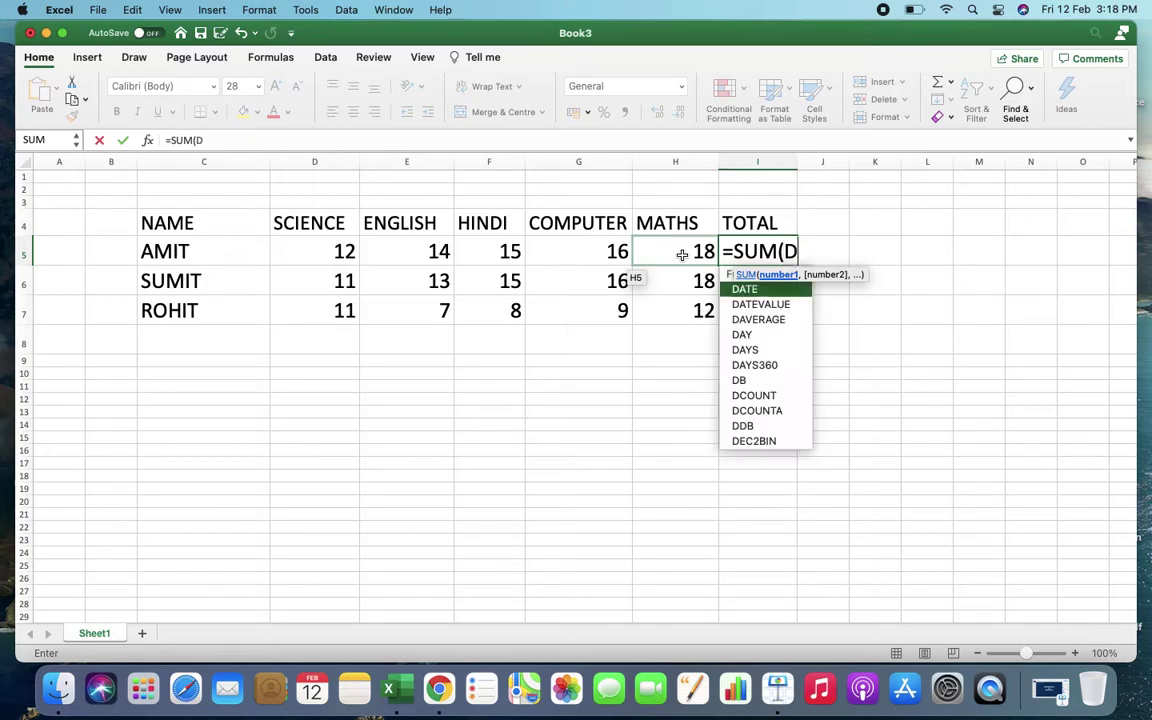
type("5:")
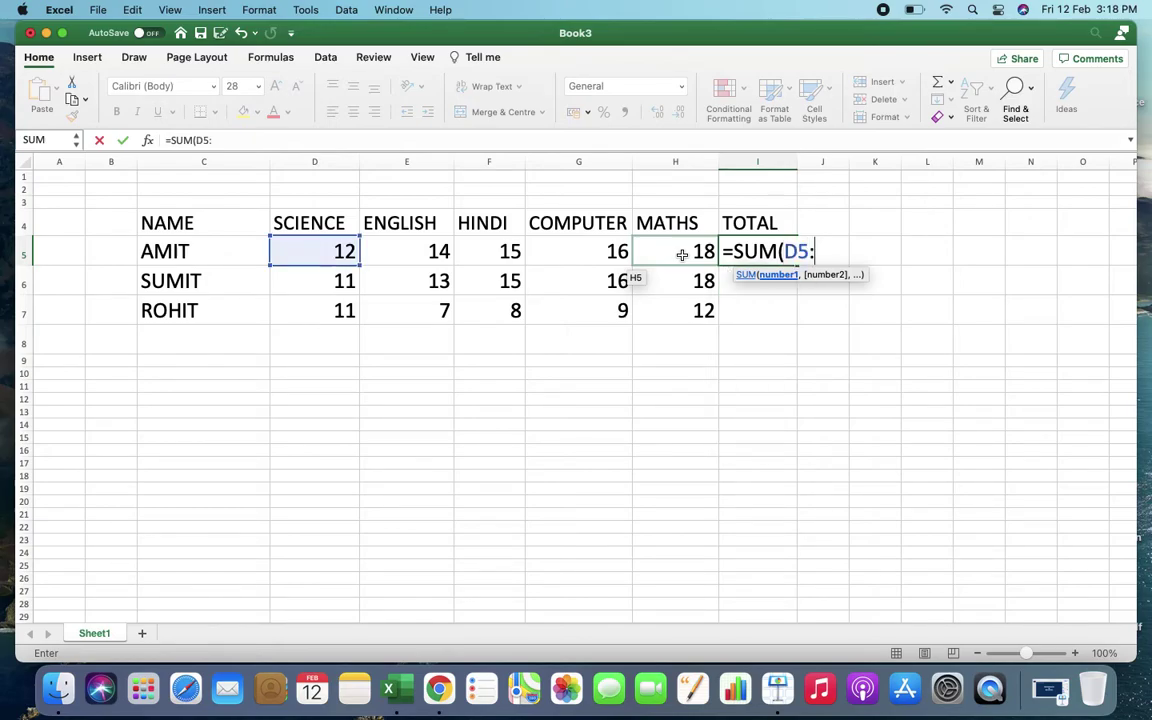
type("H5)")
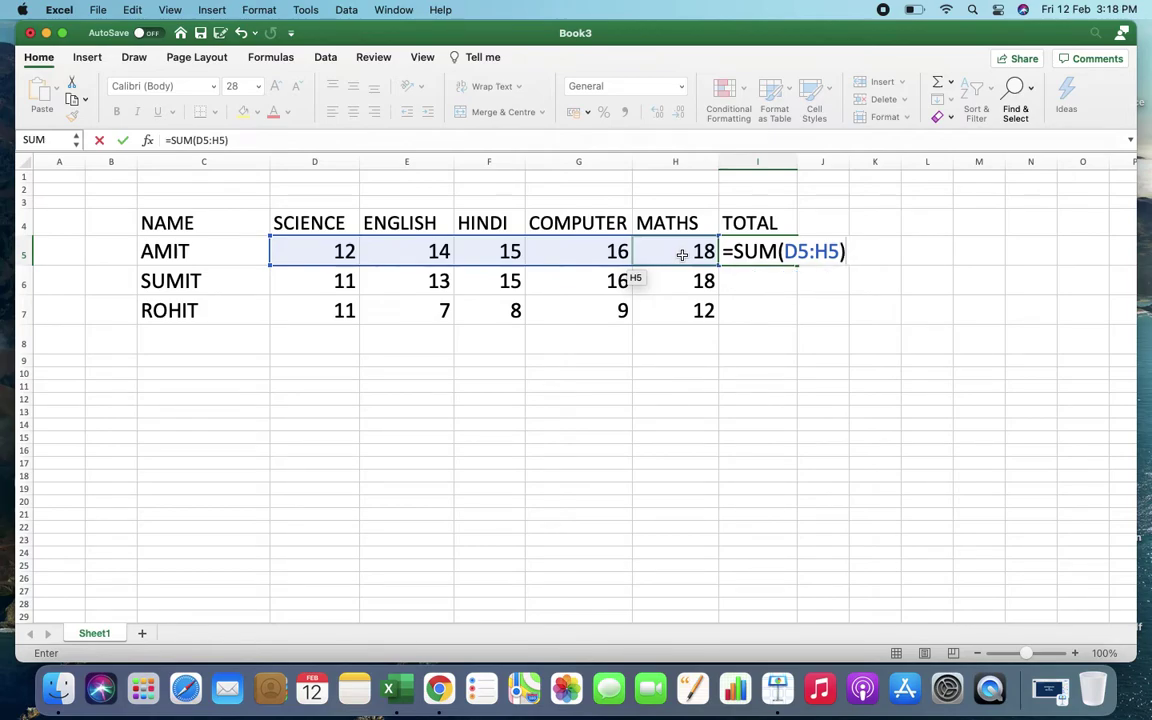
key("Return")
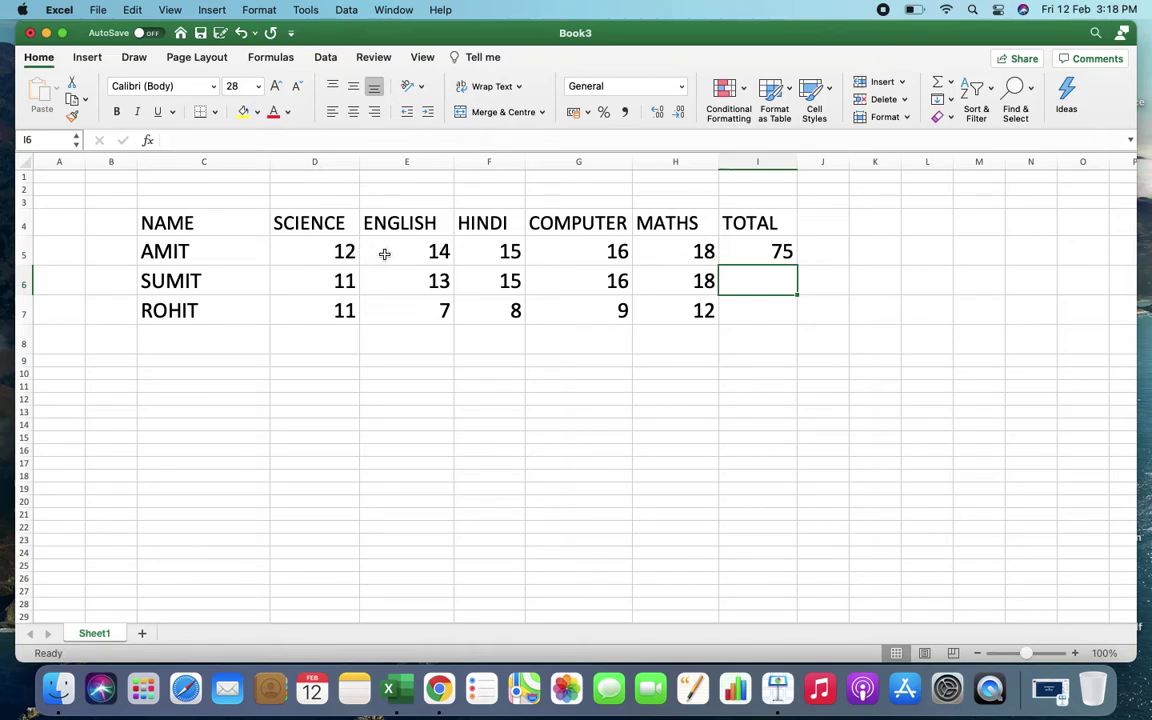
Fill the total formula from I5 down to I7 and check the copied formulas in I6 and I7.
left_click(756, 256)
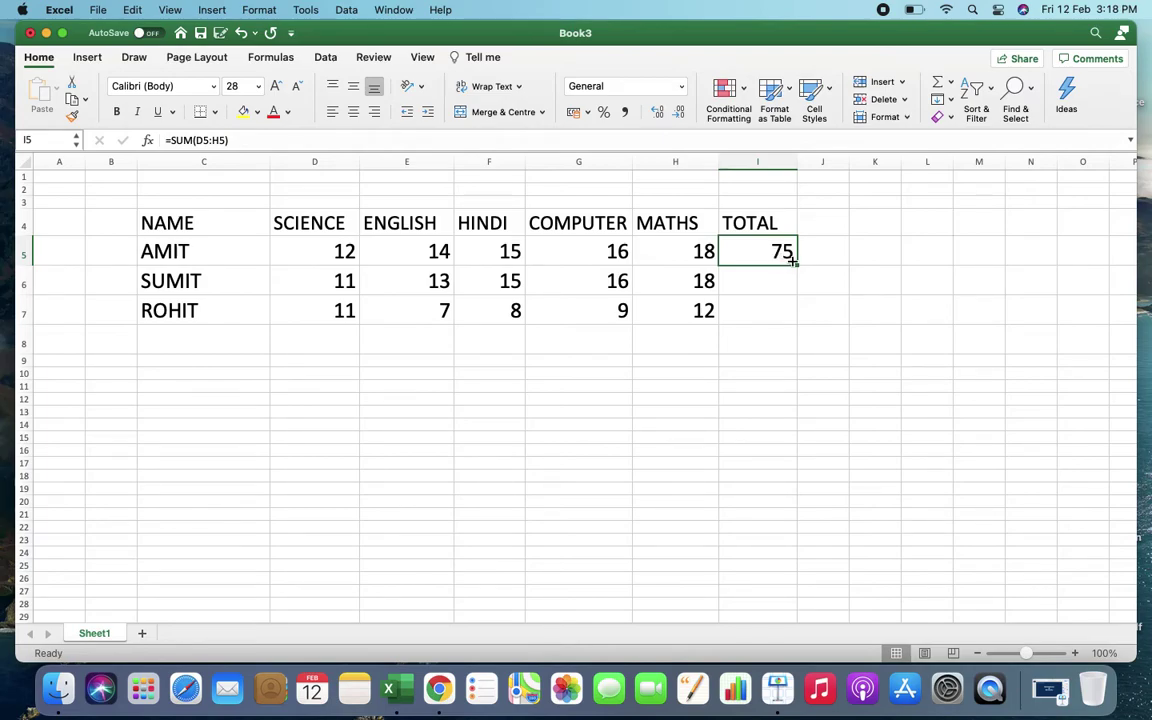
left_click_drag(797, 266, 790, 313)
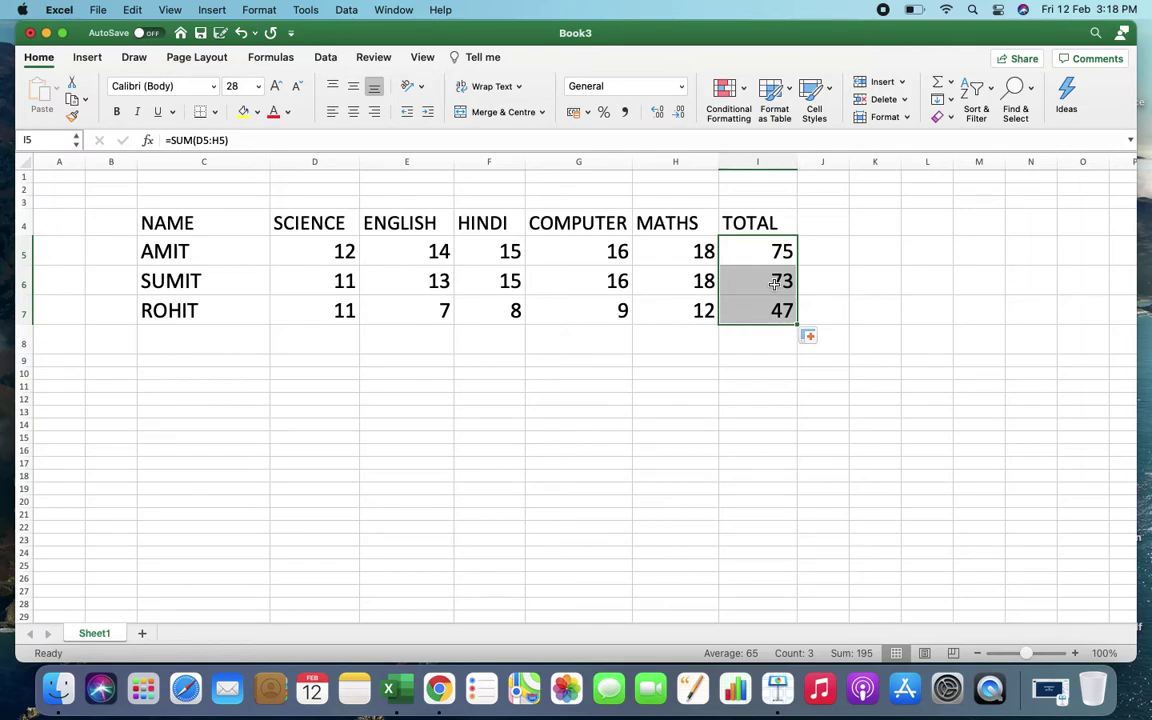
left_click(774, 284)
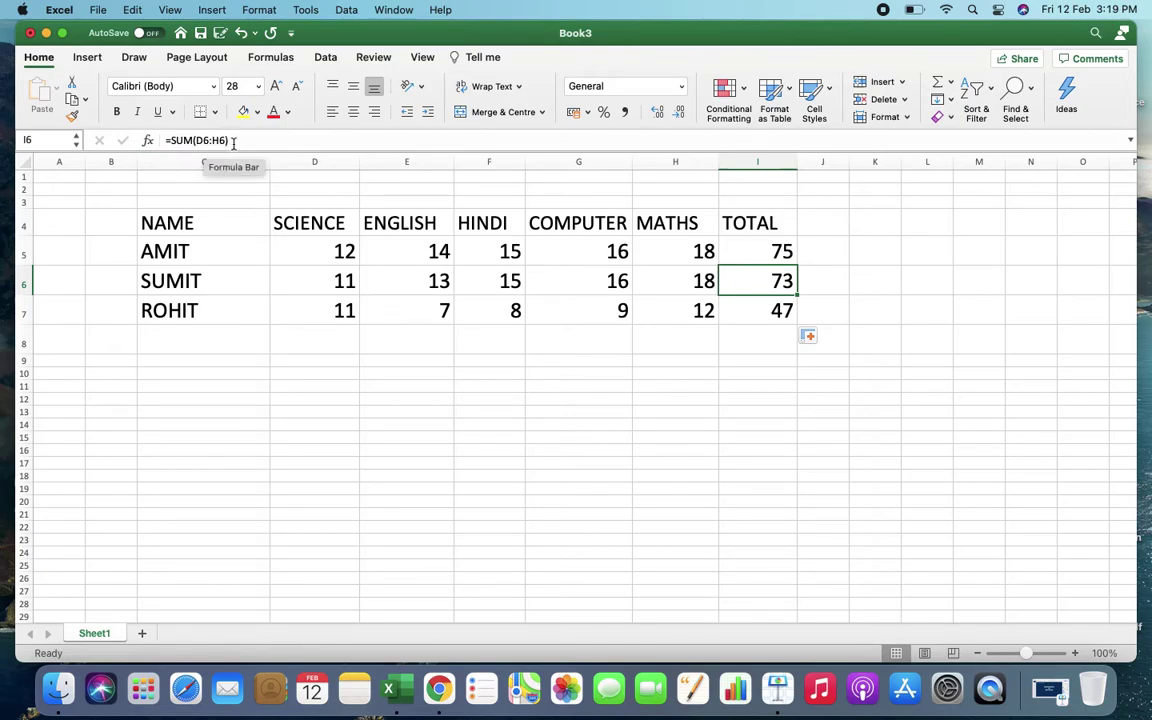
left_click(776, 311)
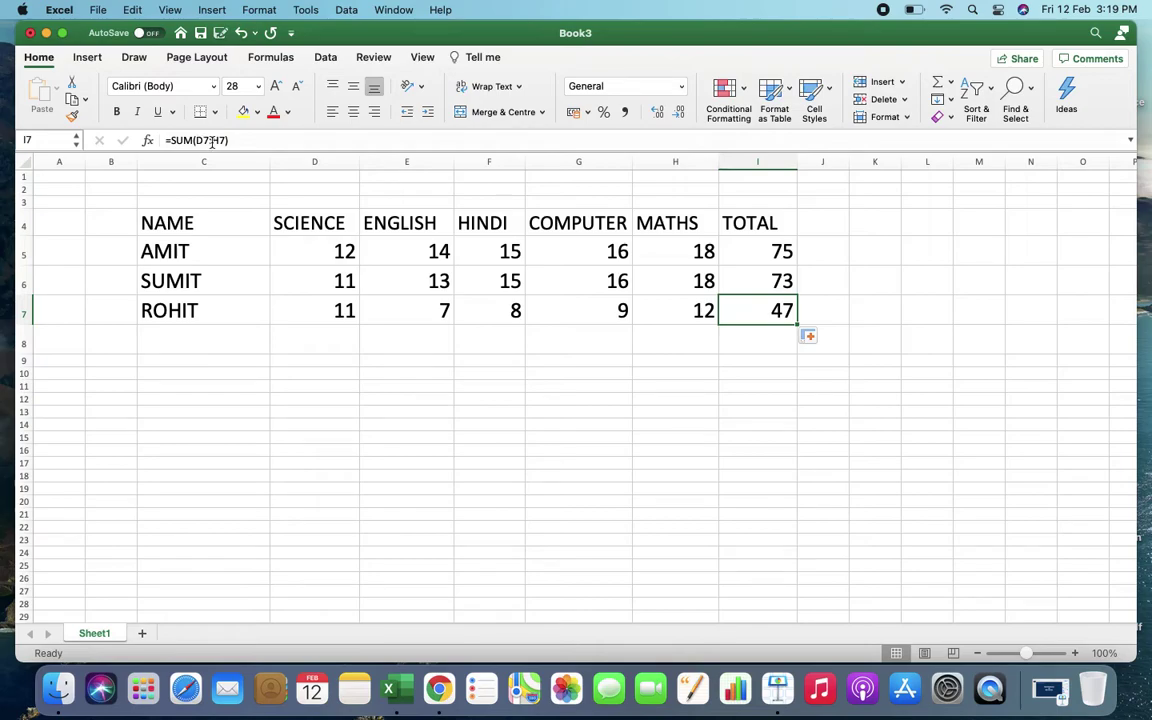
left_click(752, 285)
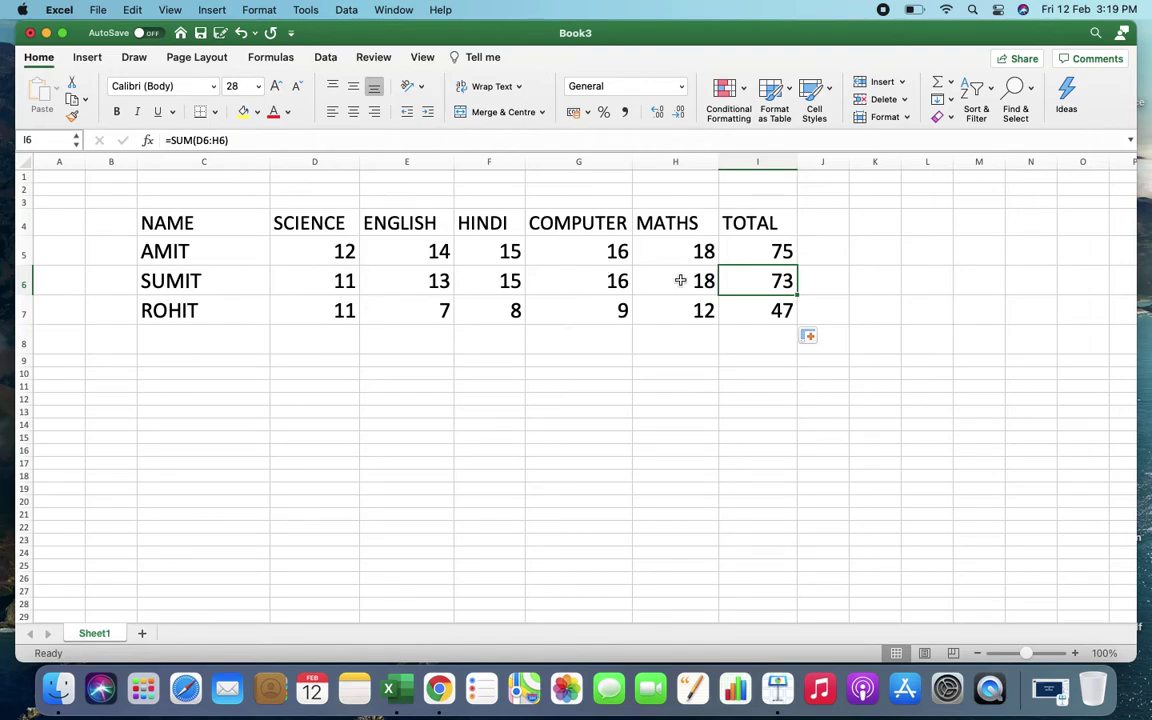
left_click(735, 311)
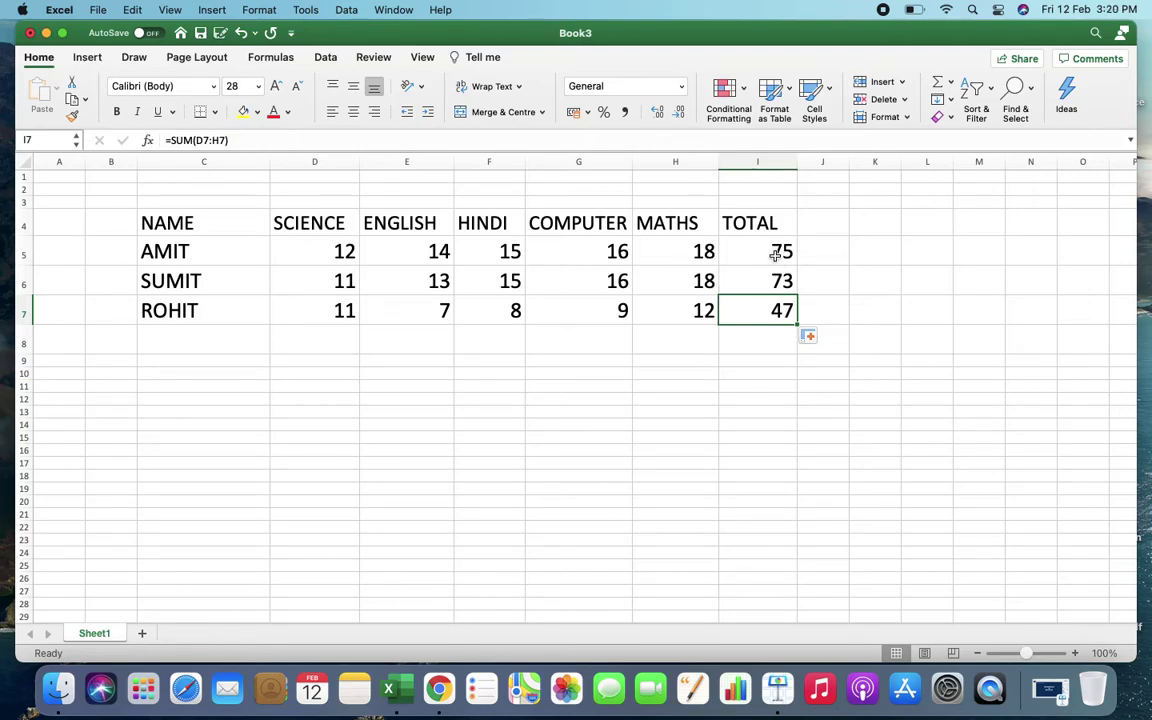
Clear the three totals in cells I5 to I7.
left_click(771, 271)
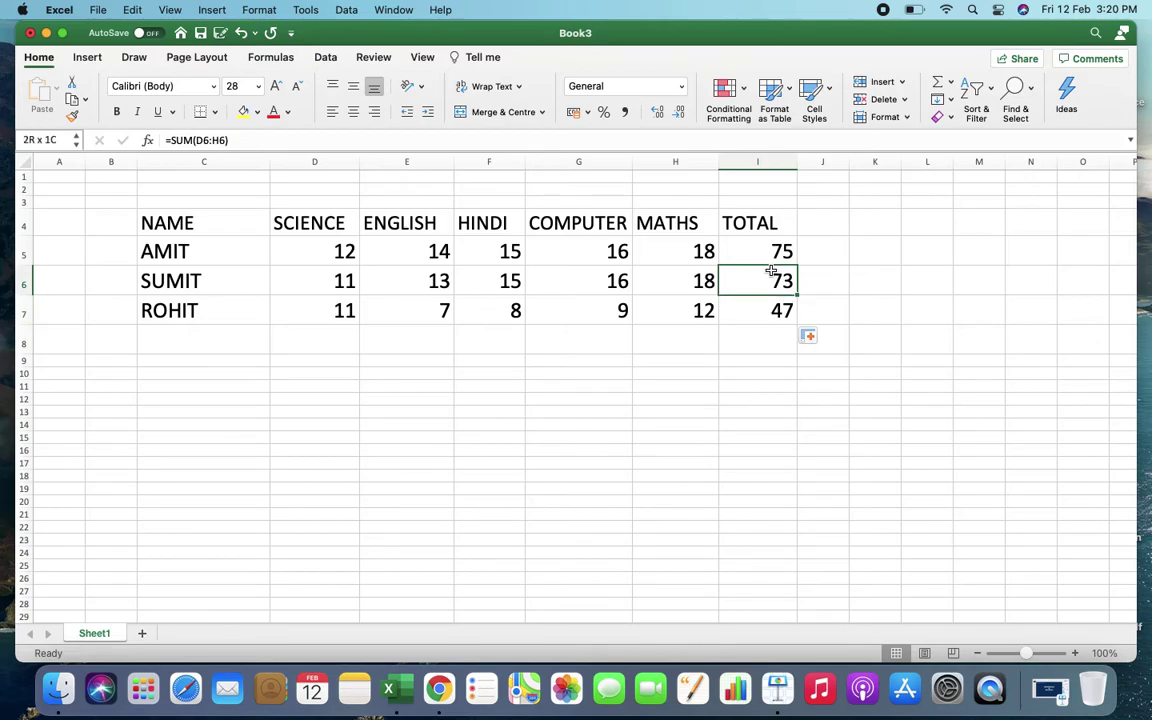
key("shift+Down")
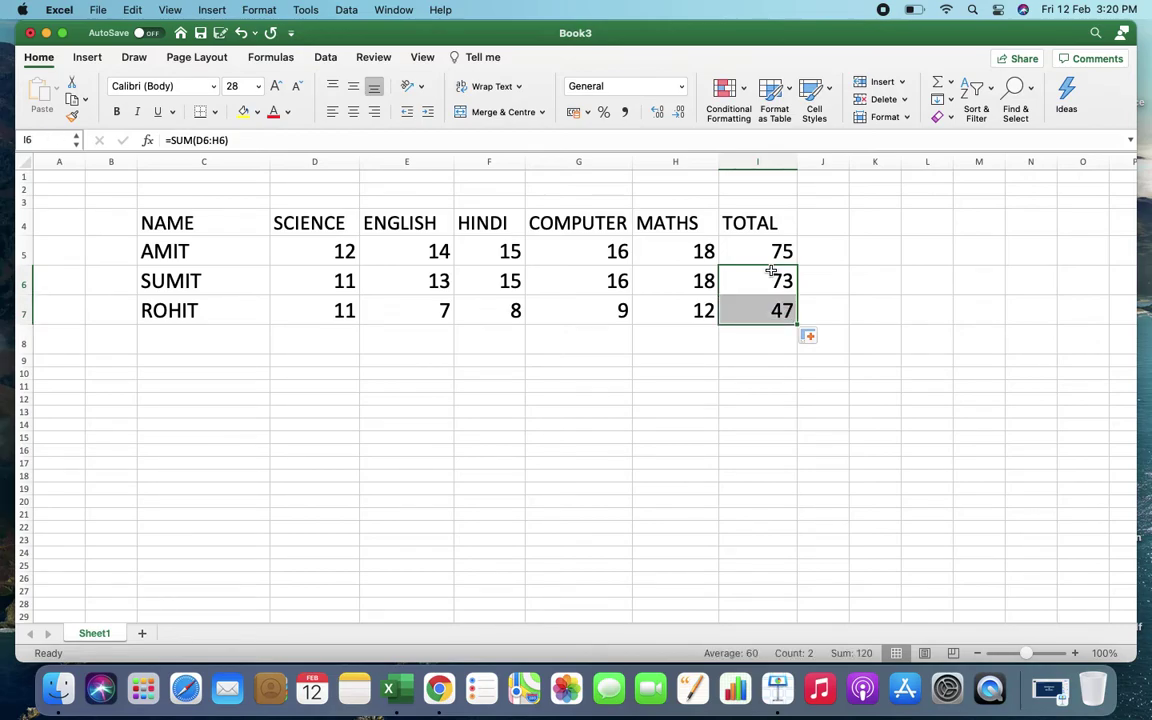
key("Delete")
left_click(771, 254)
key("Delete")
Enter the absolute-reference formula =SUM($D$5:$H$5) in I5 as the first student's total.
type("=SUM")
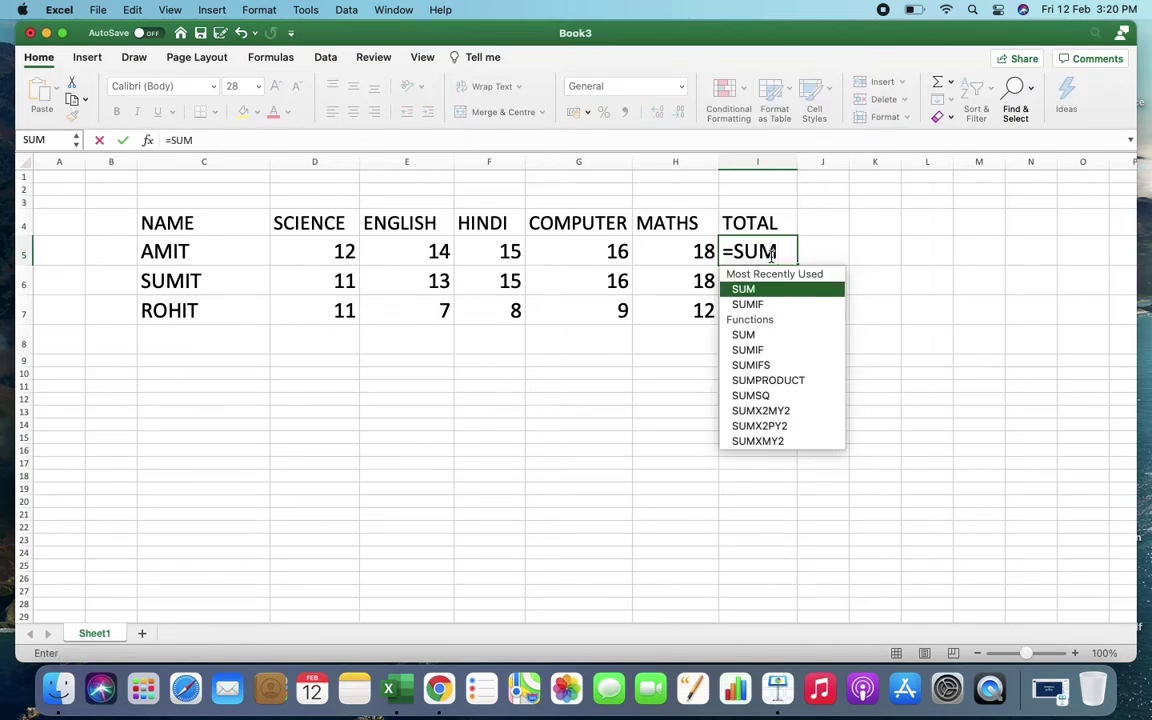
type("(")
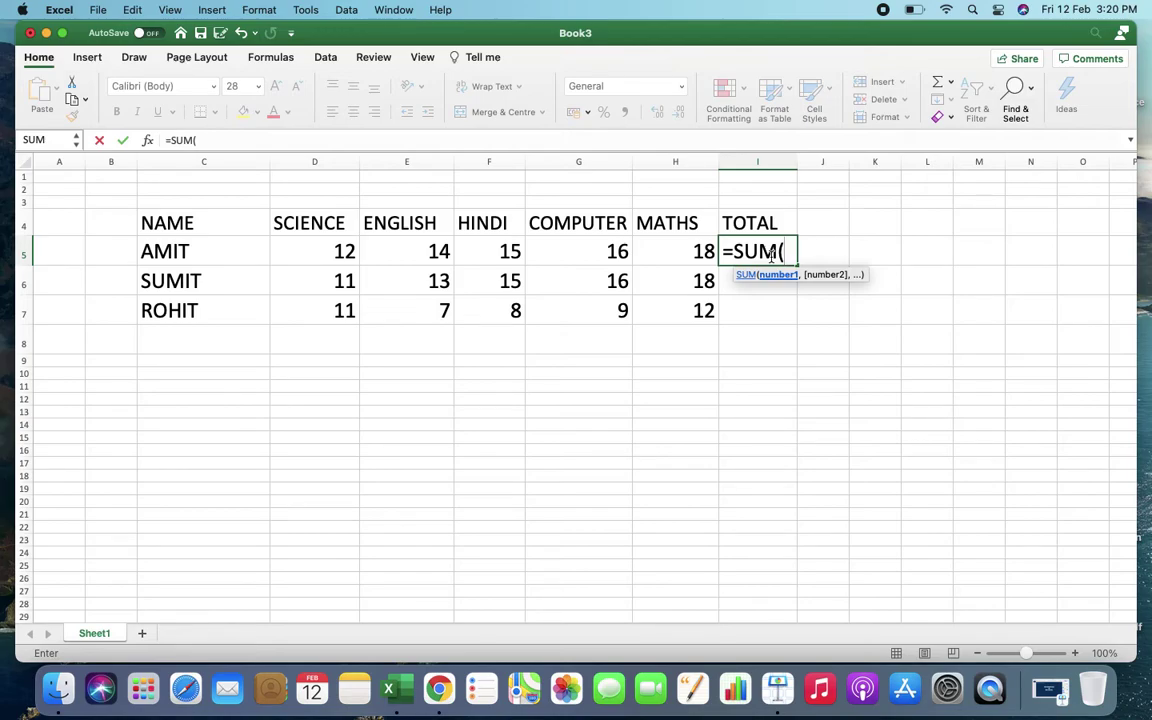
type("$")
type("D$")
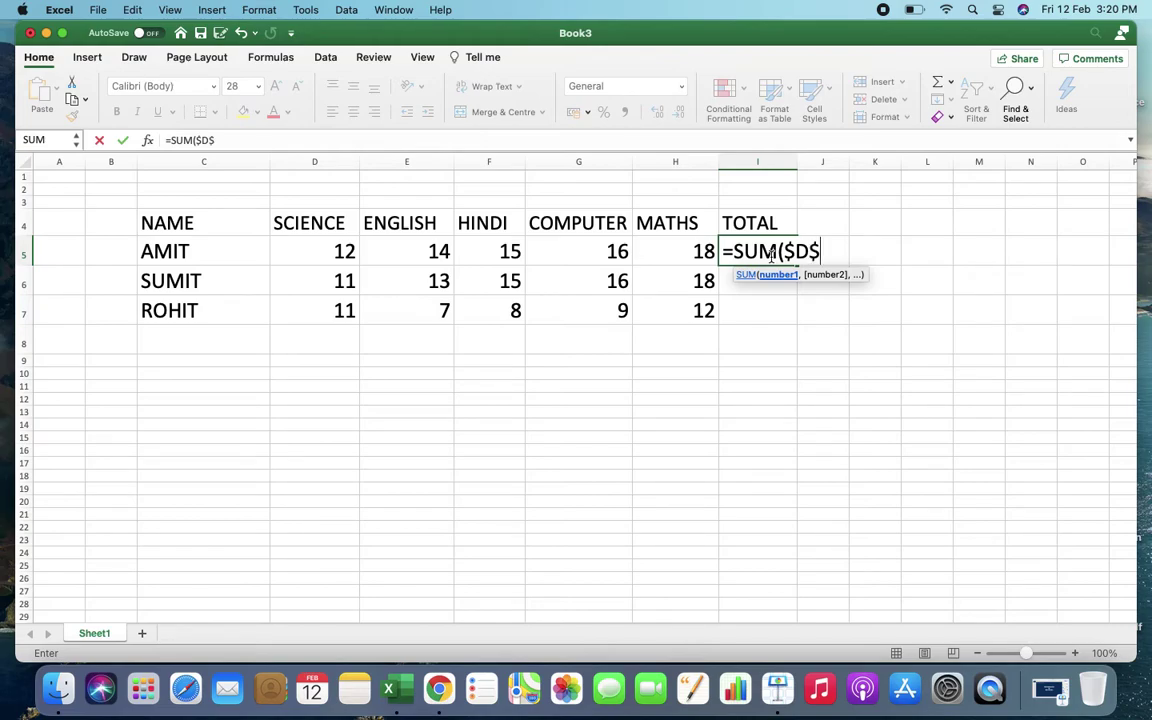
type("5")
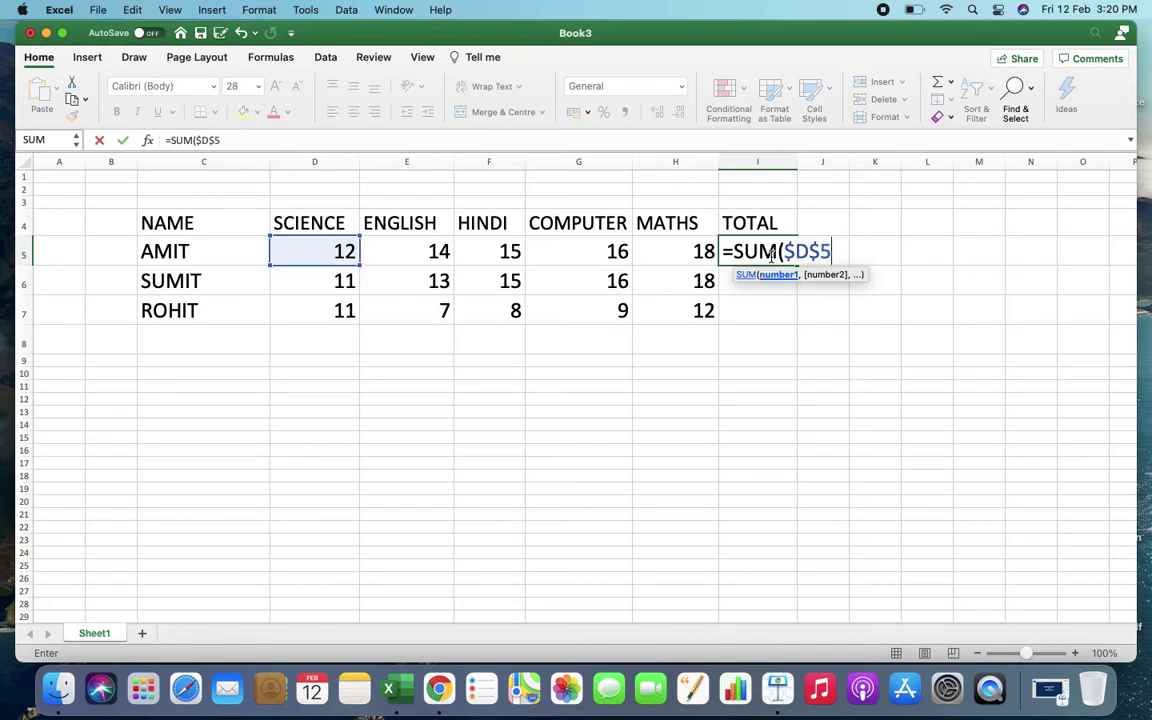
type(":$H")
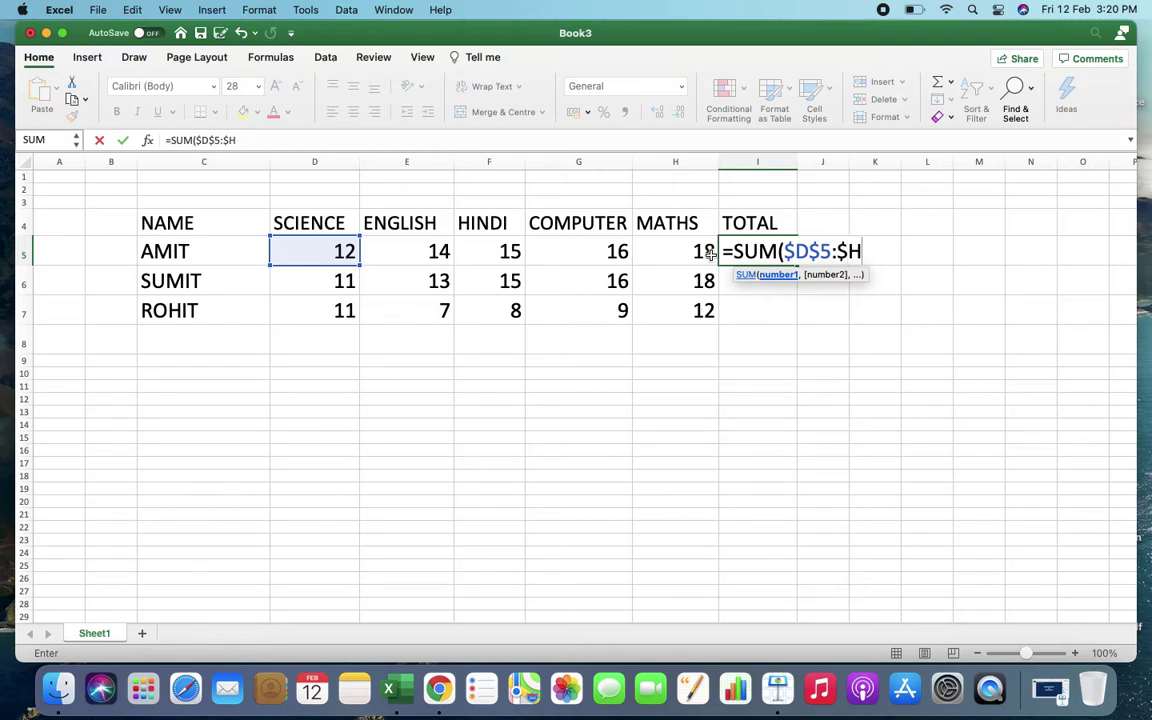
type("$5")
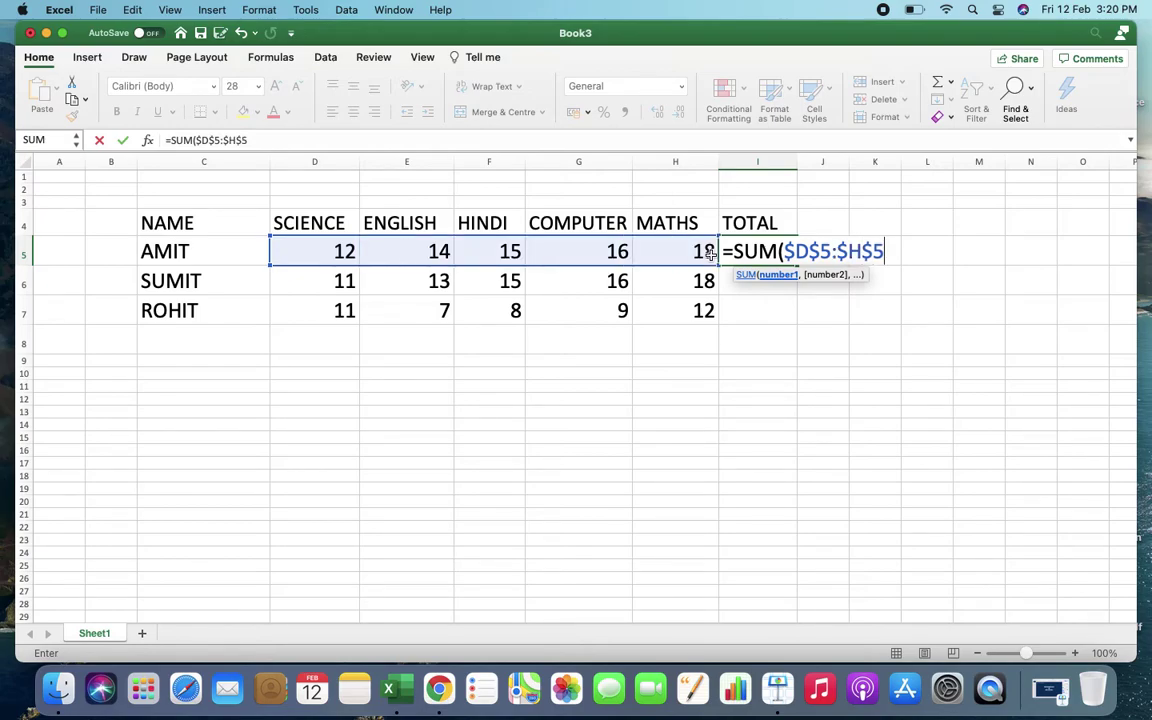
type(")")
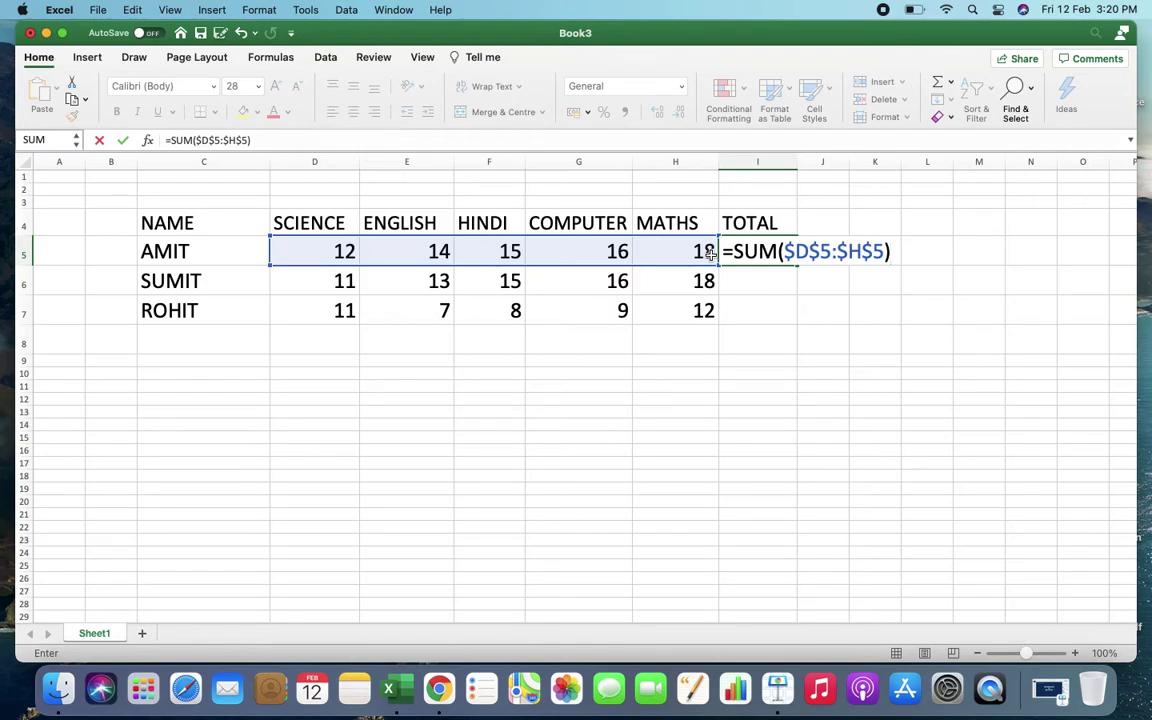
key("Return")
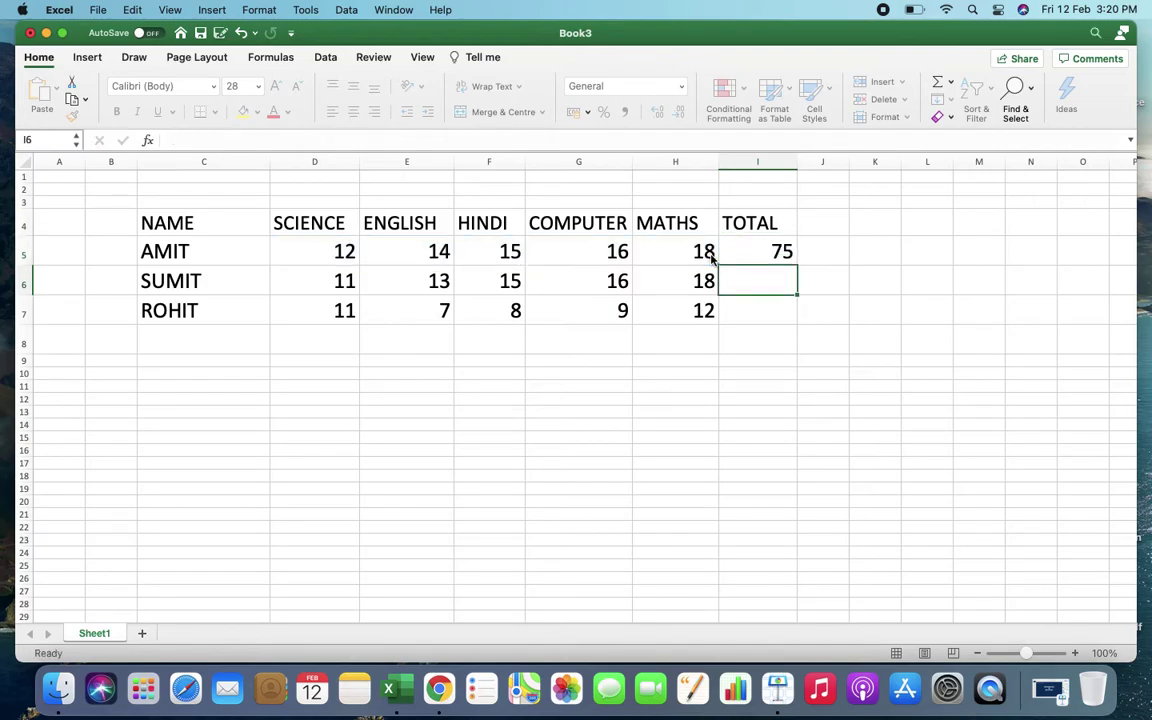
Fill the absolute-reference formula from I5 down to I7 and check the formulas in the copied cells.
left_click(746, 257)
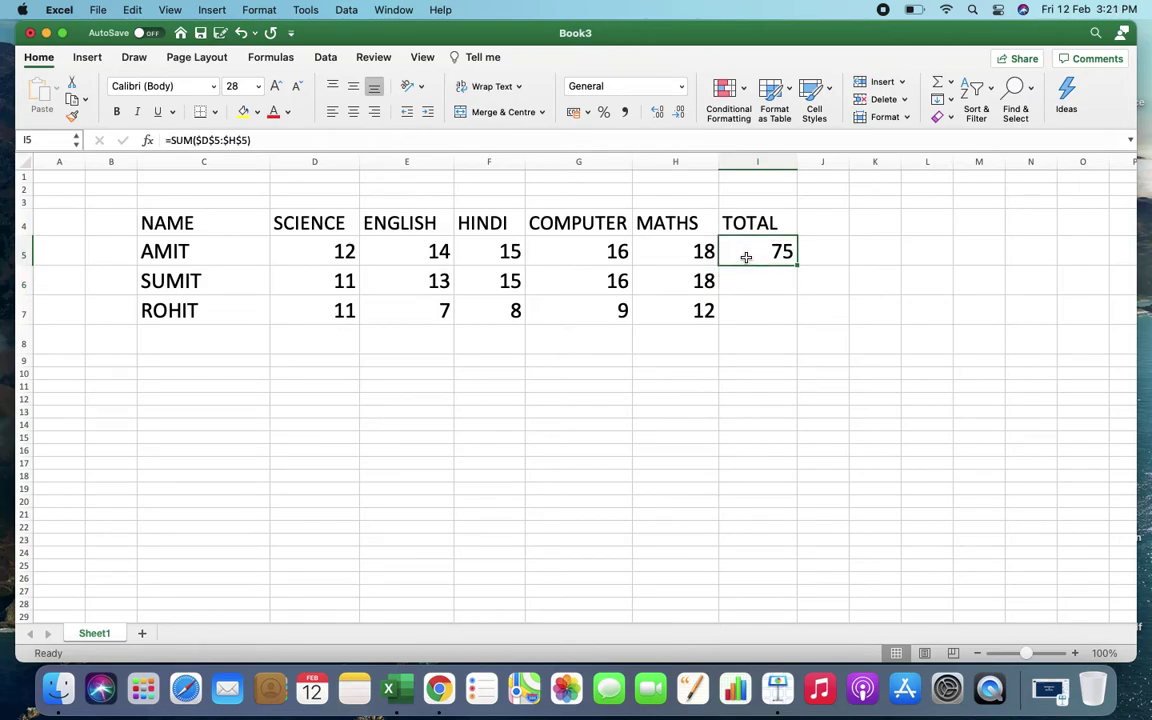
left_click_drag(798, 265, 795, 313)
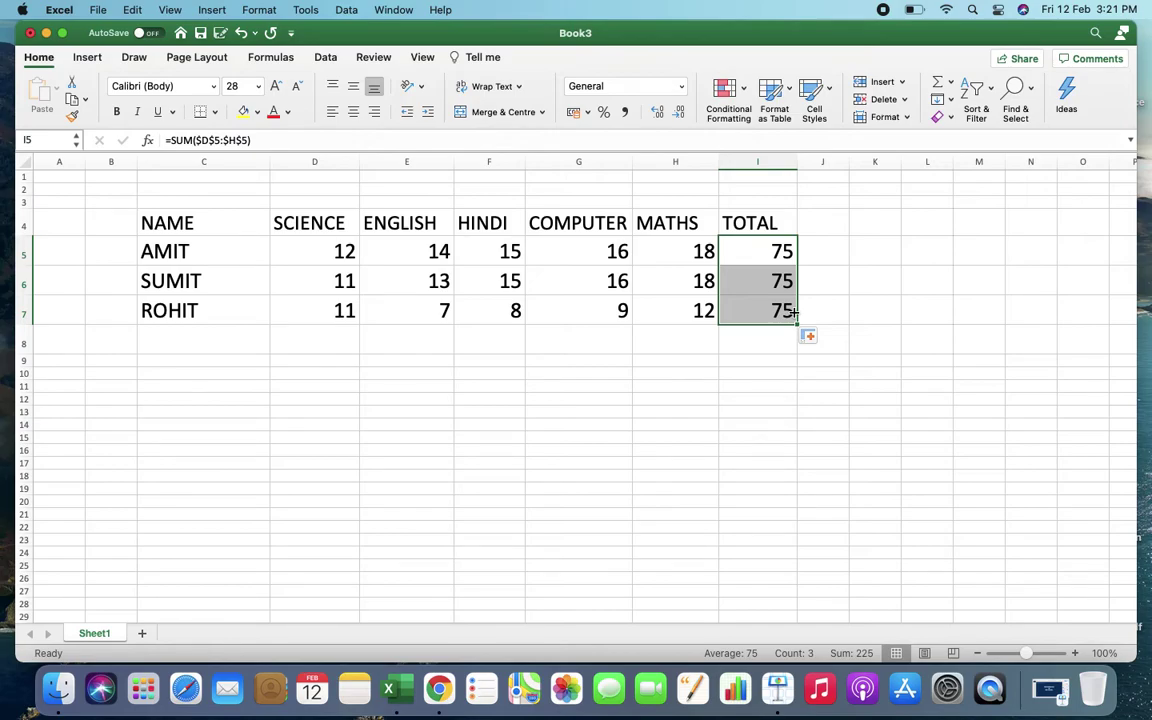
left_click(785, 284)
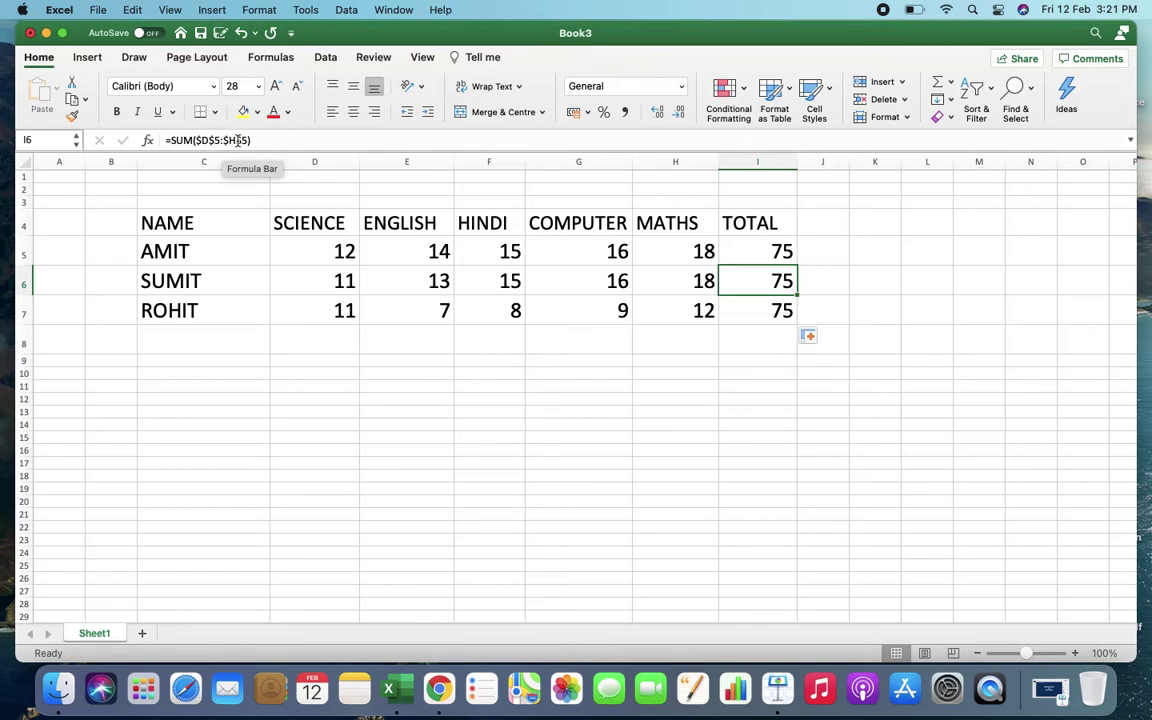
left_click(753, 314)
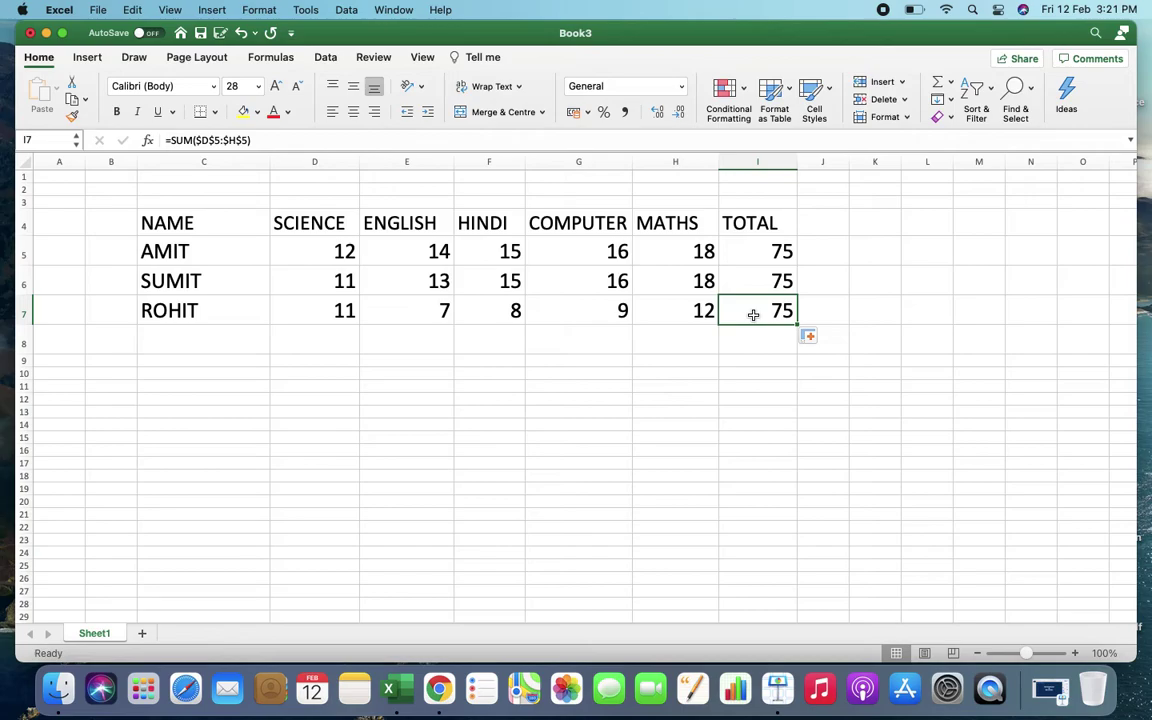
left_click(777, 251)
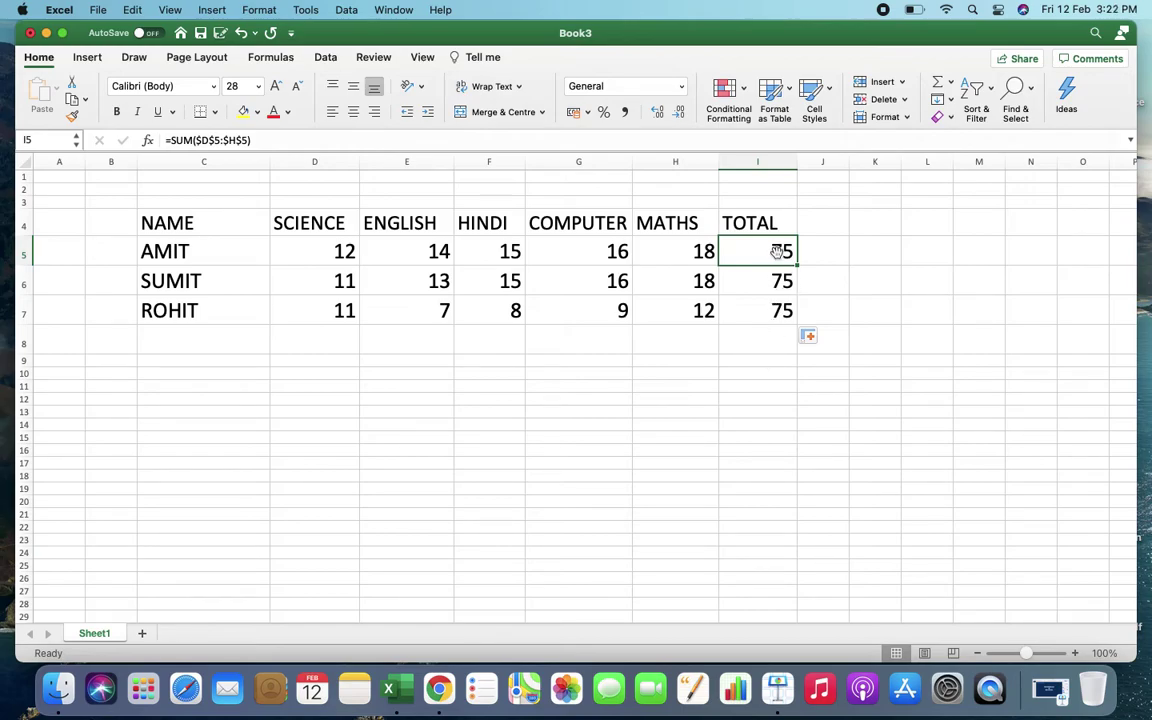
key("shift+Down")
key("shift+Down")
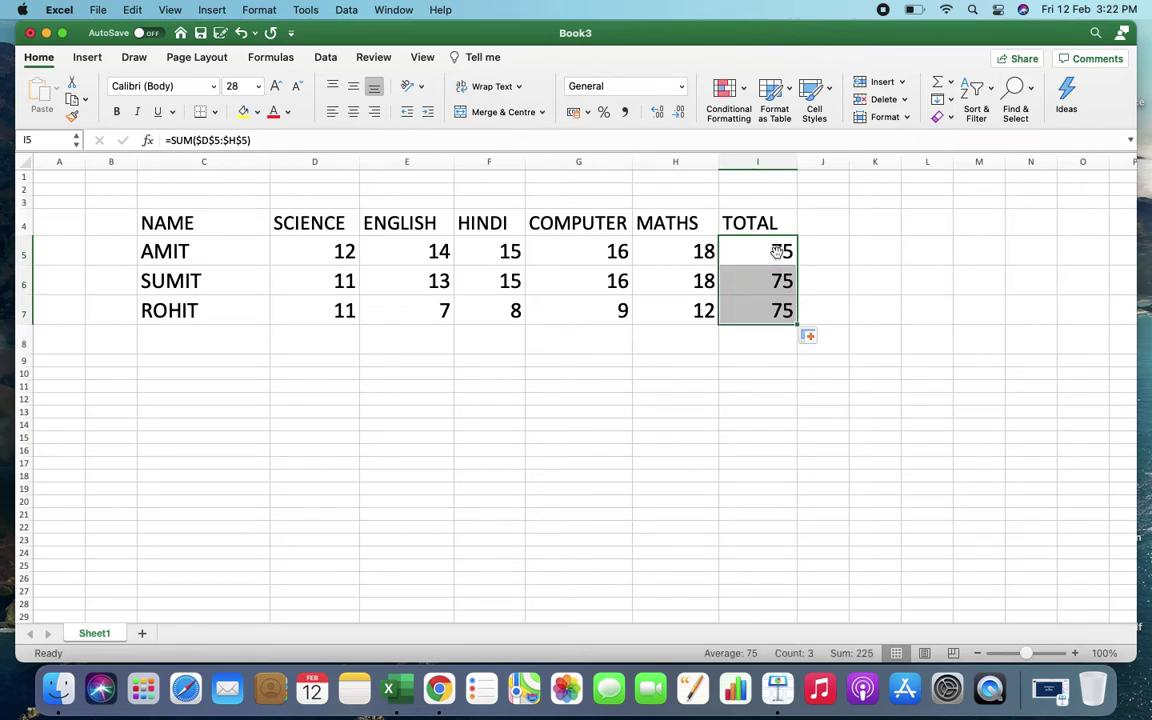
Enter the relative-reference formula =SUM(I5:I7) in I8 to add up the totals column.
left_click(782, 336)
type("=US")
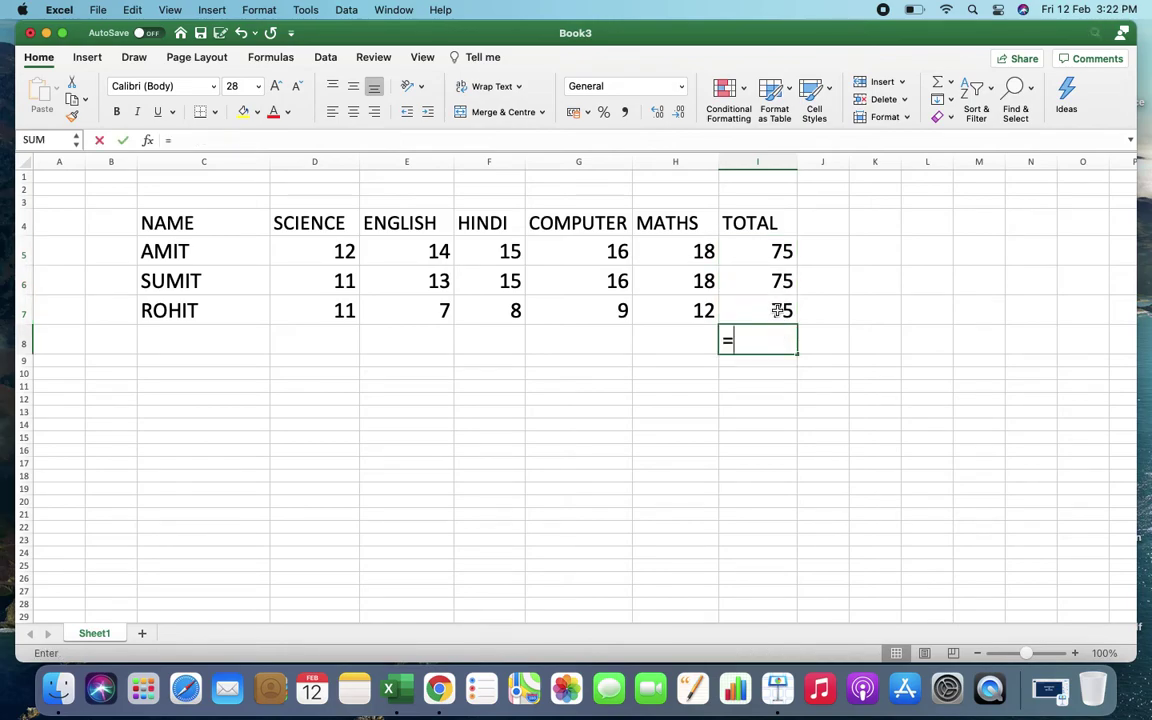
key("BackSpace")
key("BackSpace")
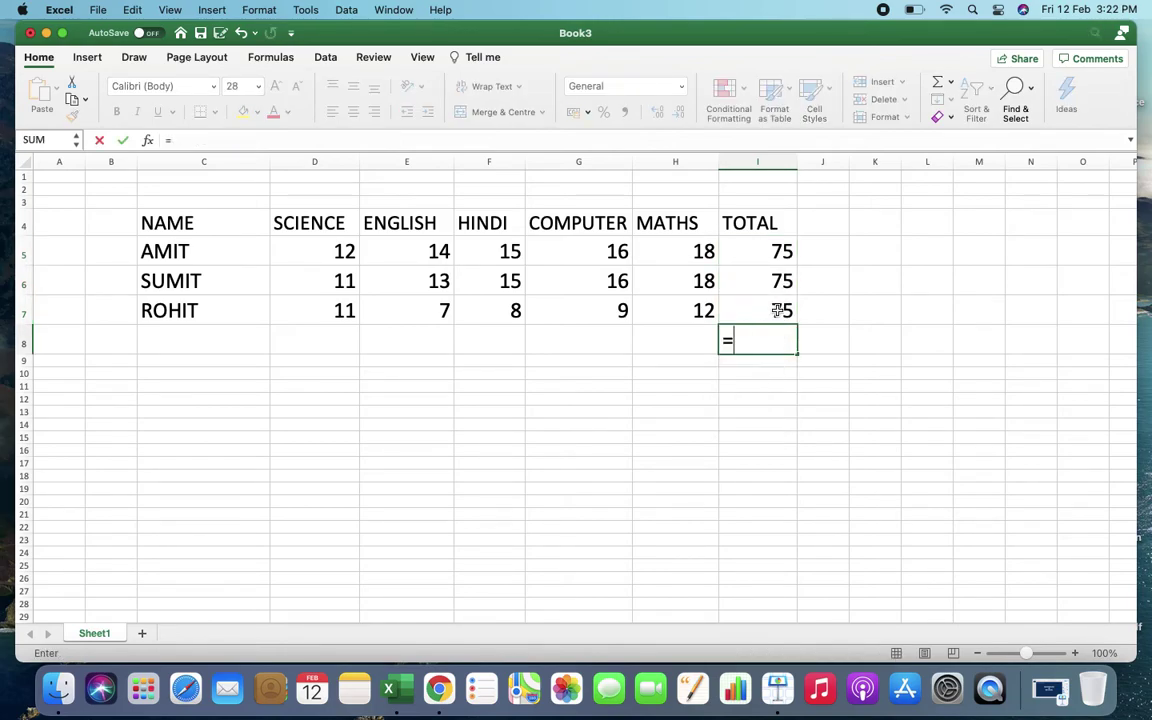
type("SUM(")
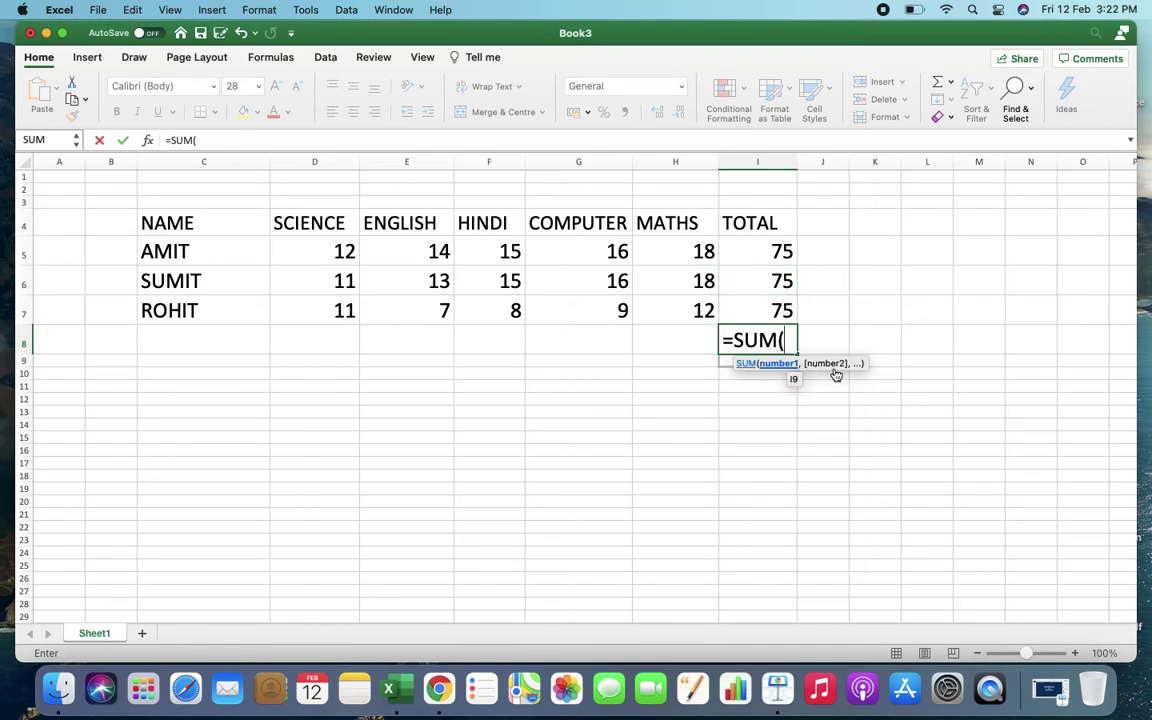
type("I5")
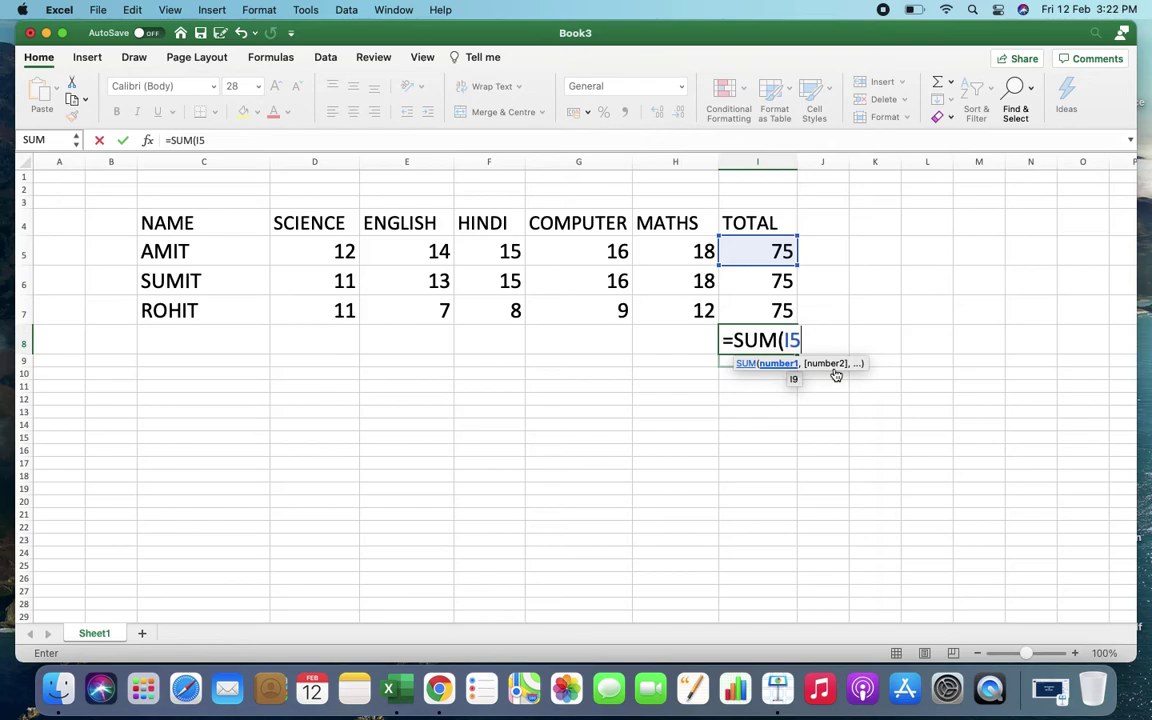
type(":I7")
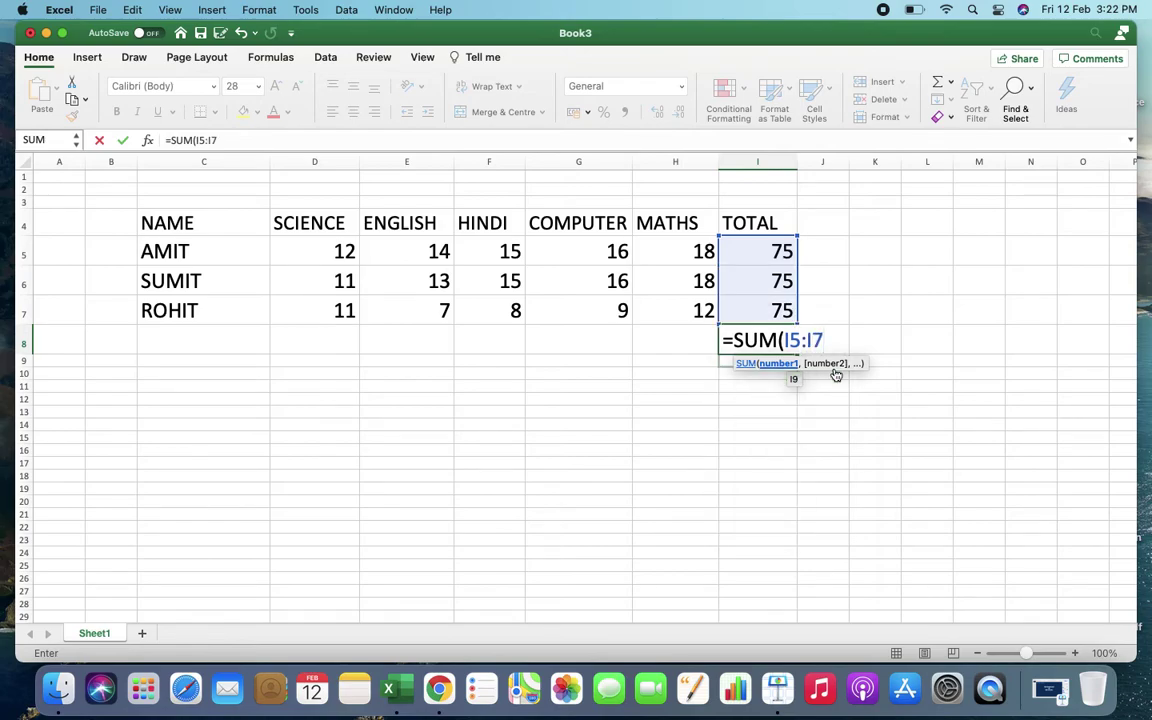
type(")")
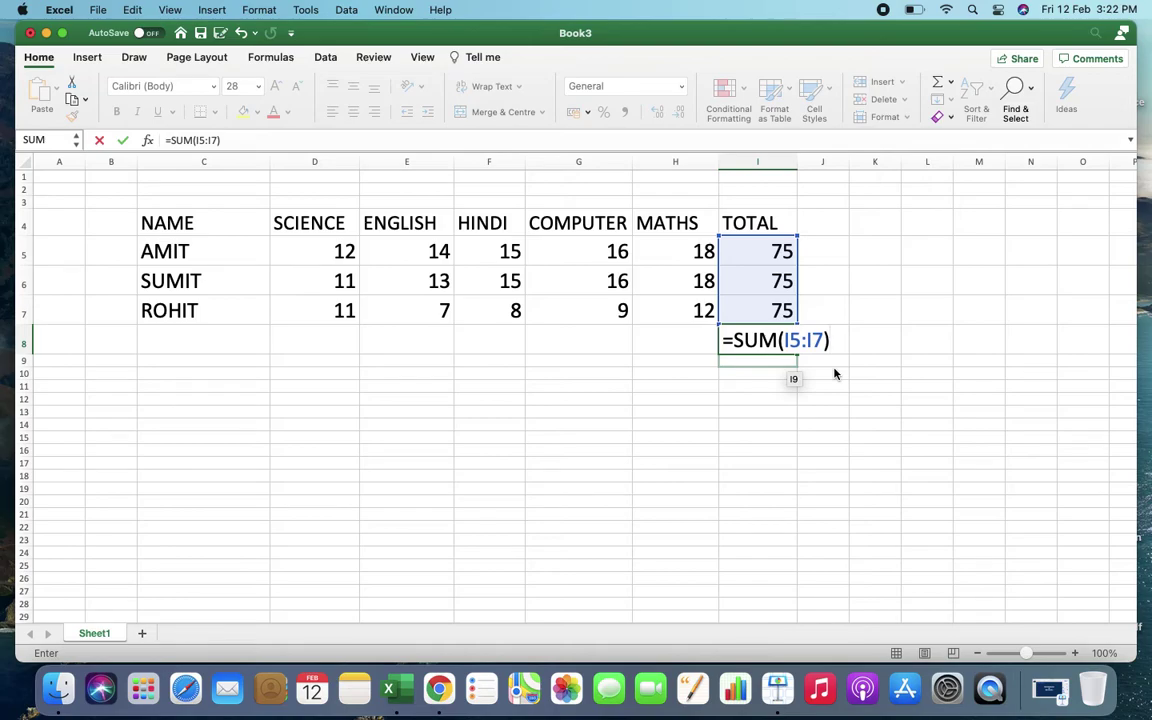
key("Return")
Clear the sum formula from cell I8 below the totals column.
left_click(778, 341)
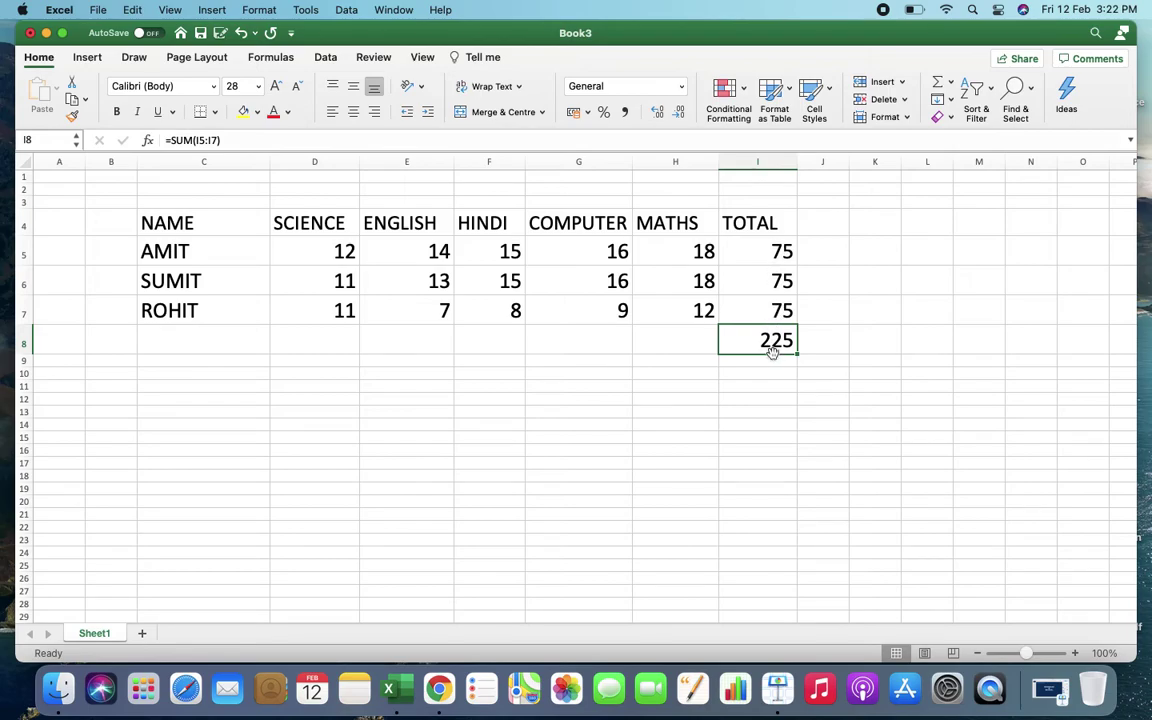
key("Delete")
type("=")
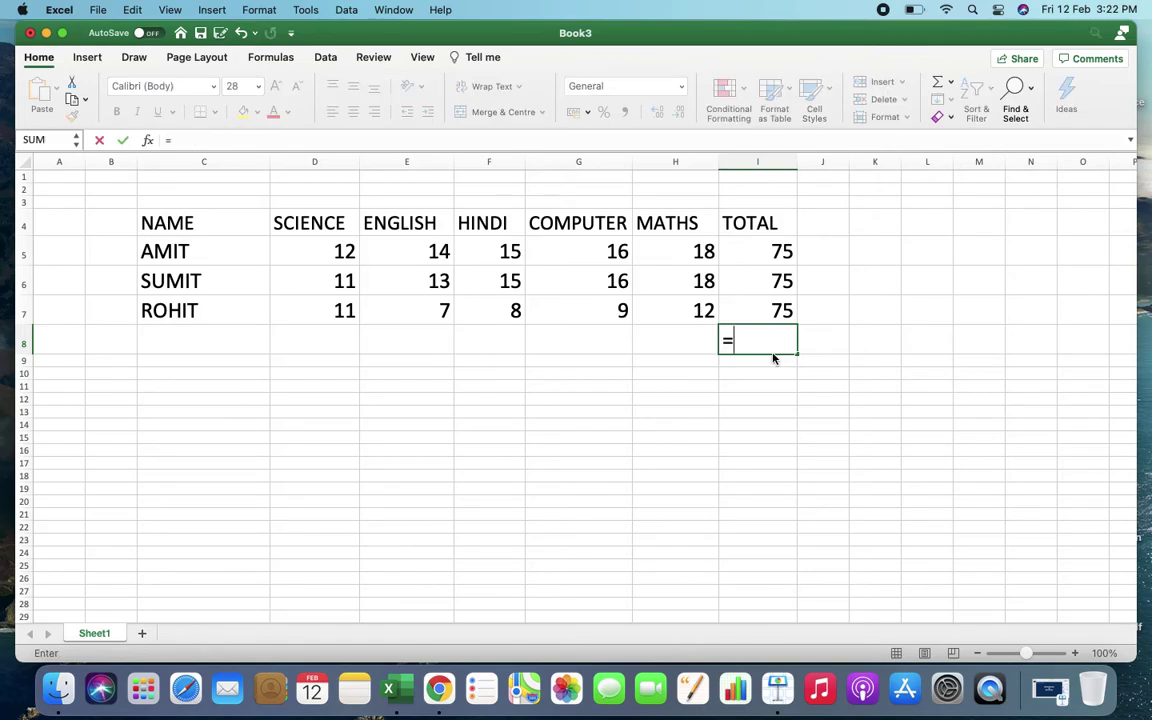
type("SUM")
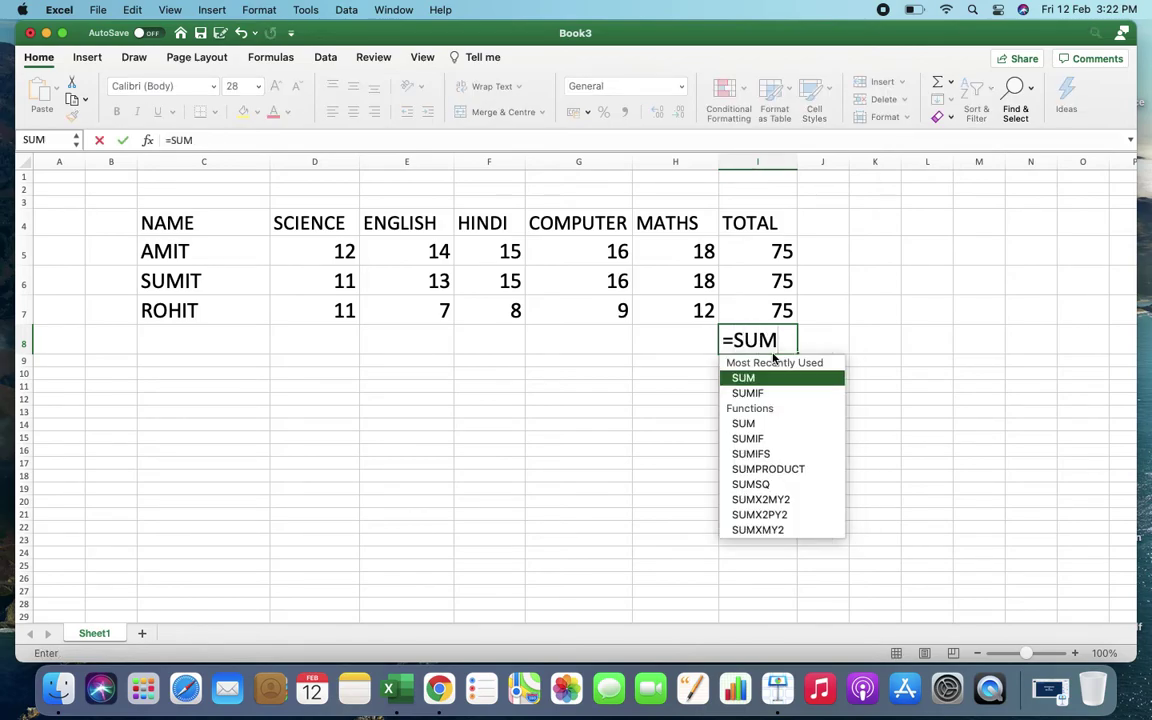
key("BackSpace")
key("BackSpace")
key("BackSpace")
key("BackSpace")
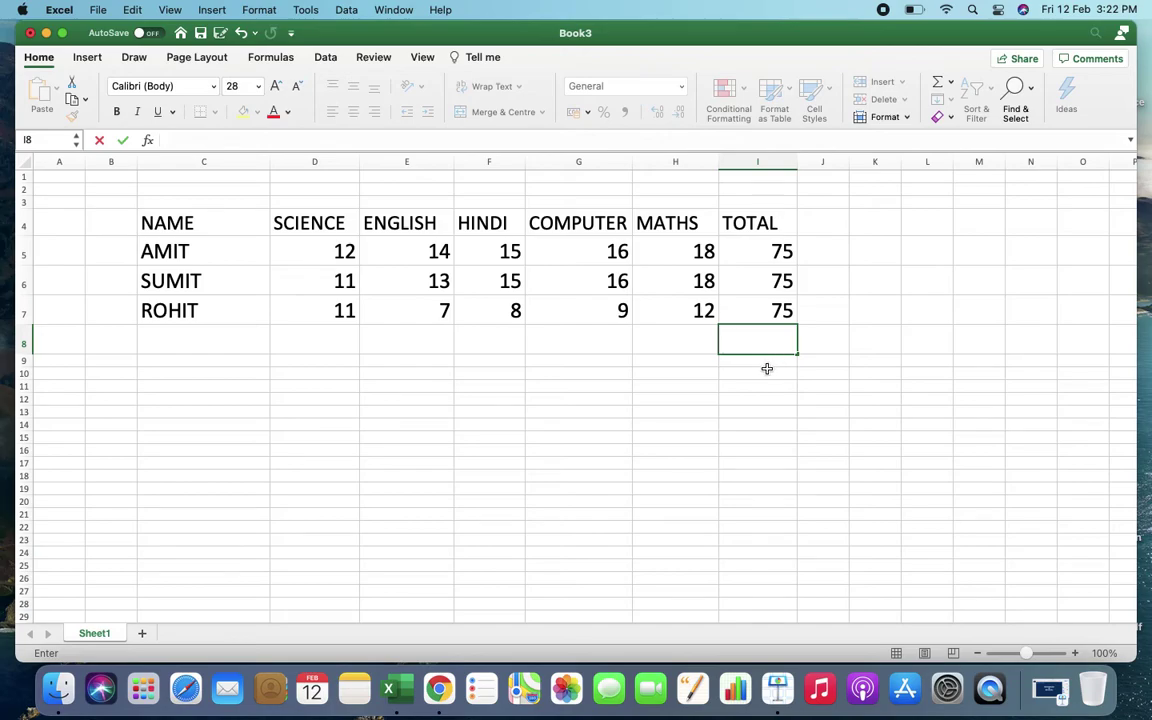
key("Return")
Enter the self-referencing formula =SUM(I5:I8) in I8 to demonstrate a circular reference, and dismiss the resulting alert.
left_click(767, 343)
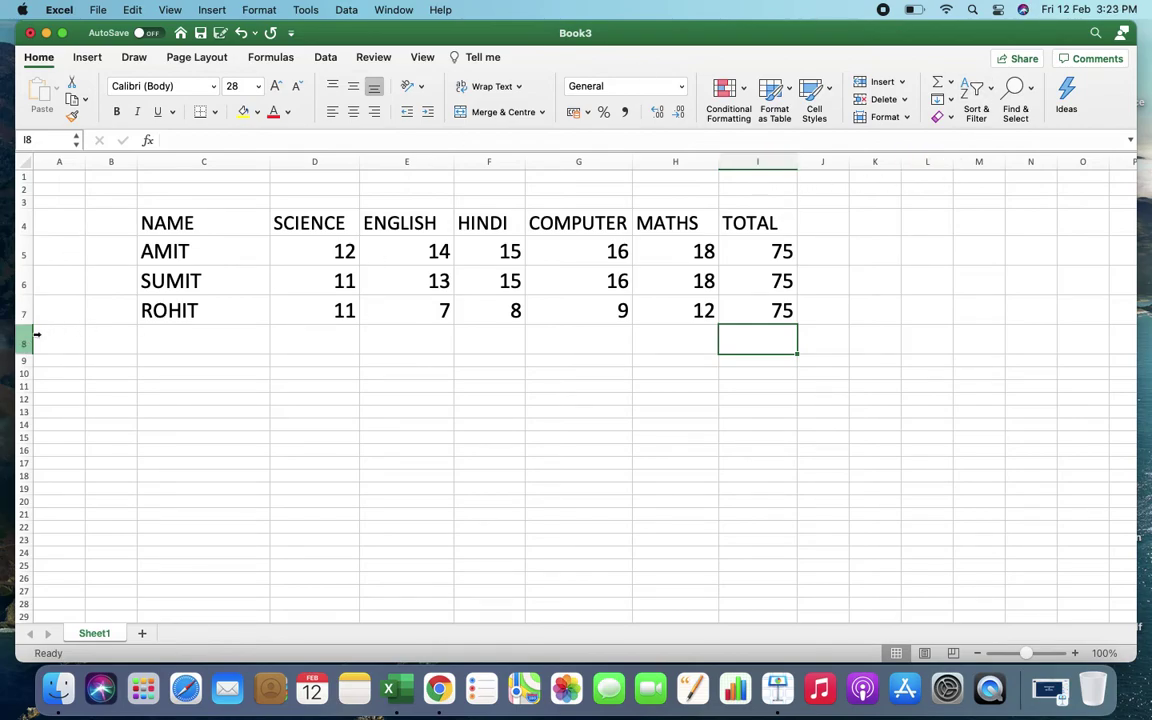
type("=S")
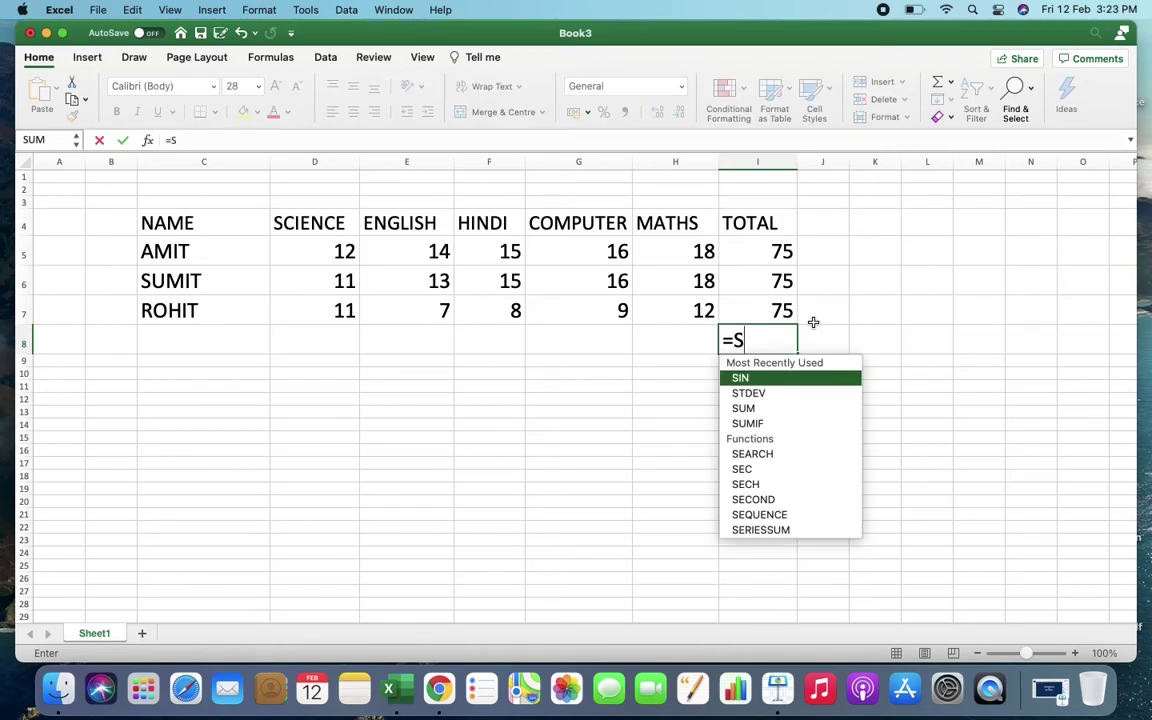
type("UM(")
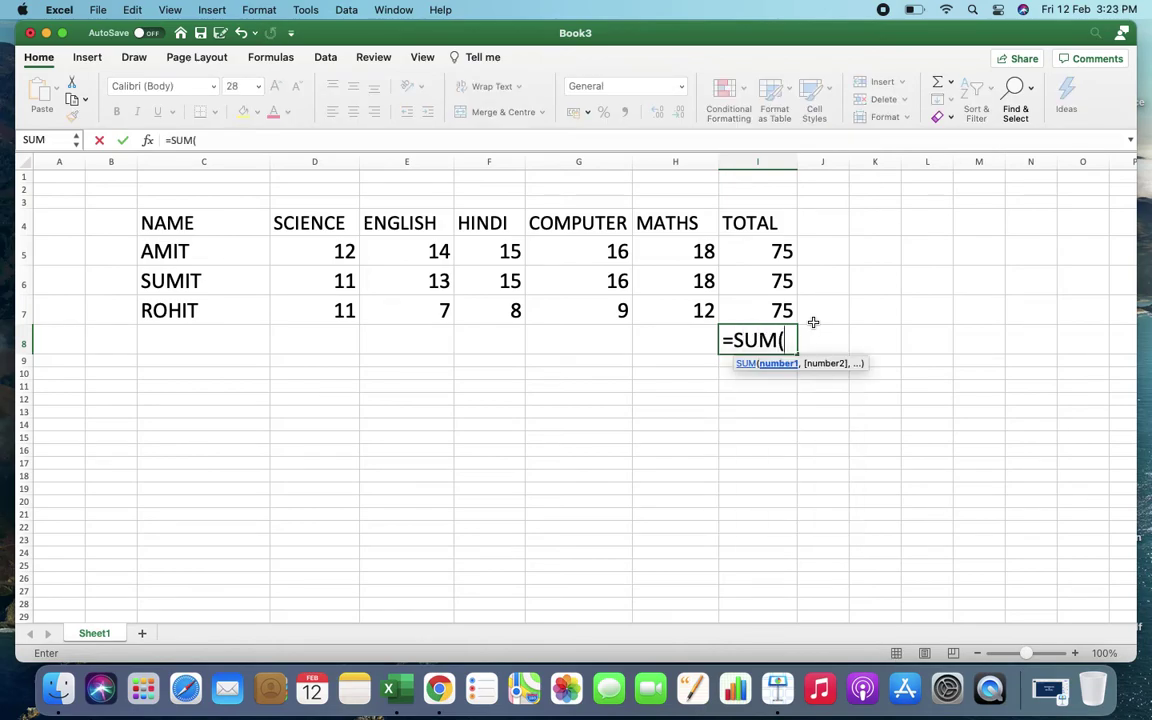
type("I5:I8)")
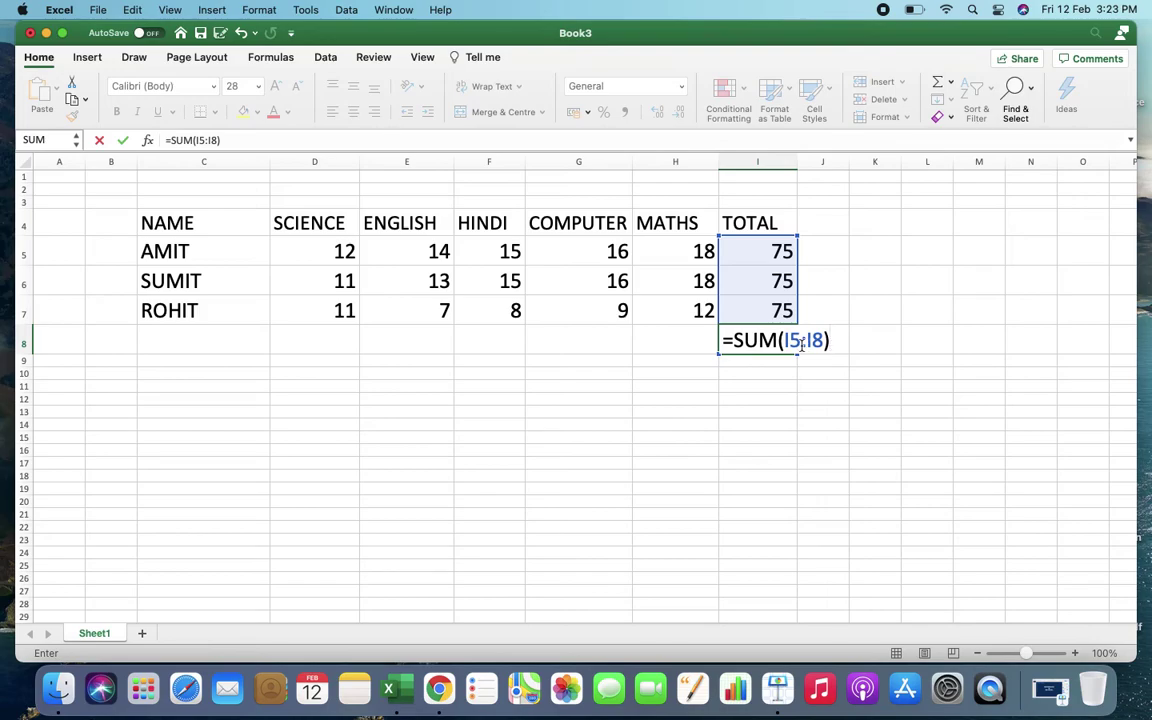
key("Return")
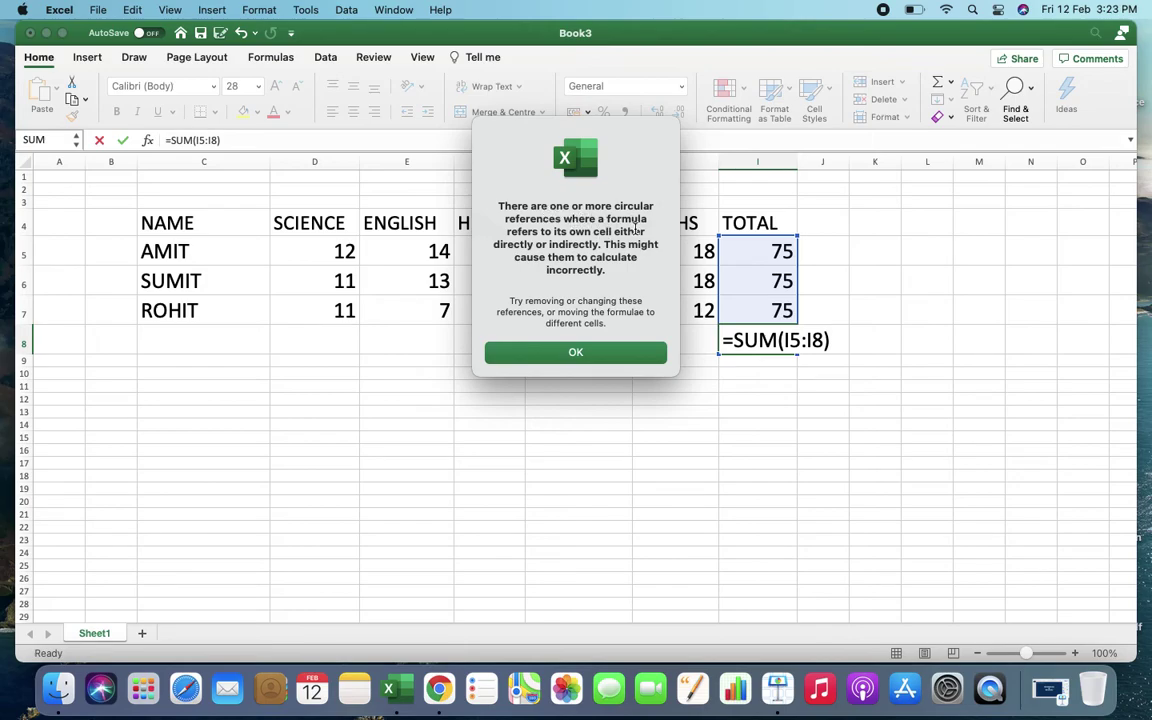
left_click(637, 354)
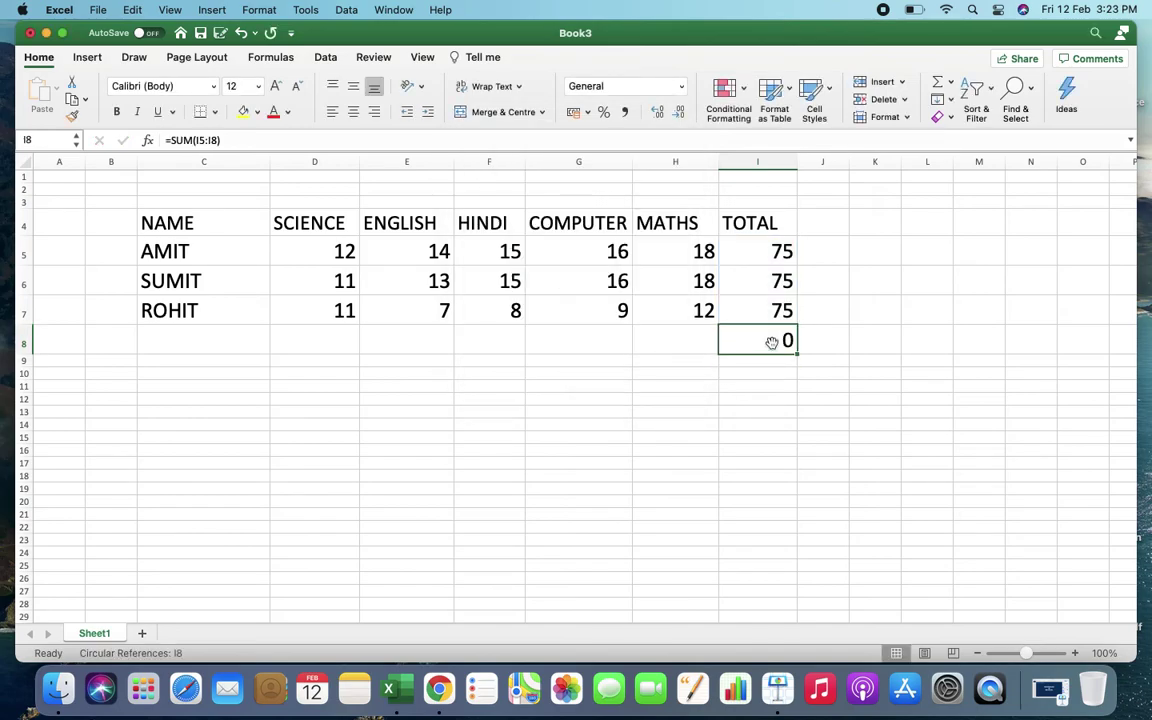
Correct the formula in I8 to =SUM(I5:I7) so it excludes its own cell, and reselect I8 to check it.
left_click(216, 141)
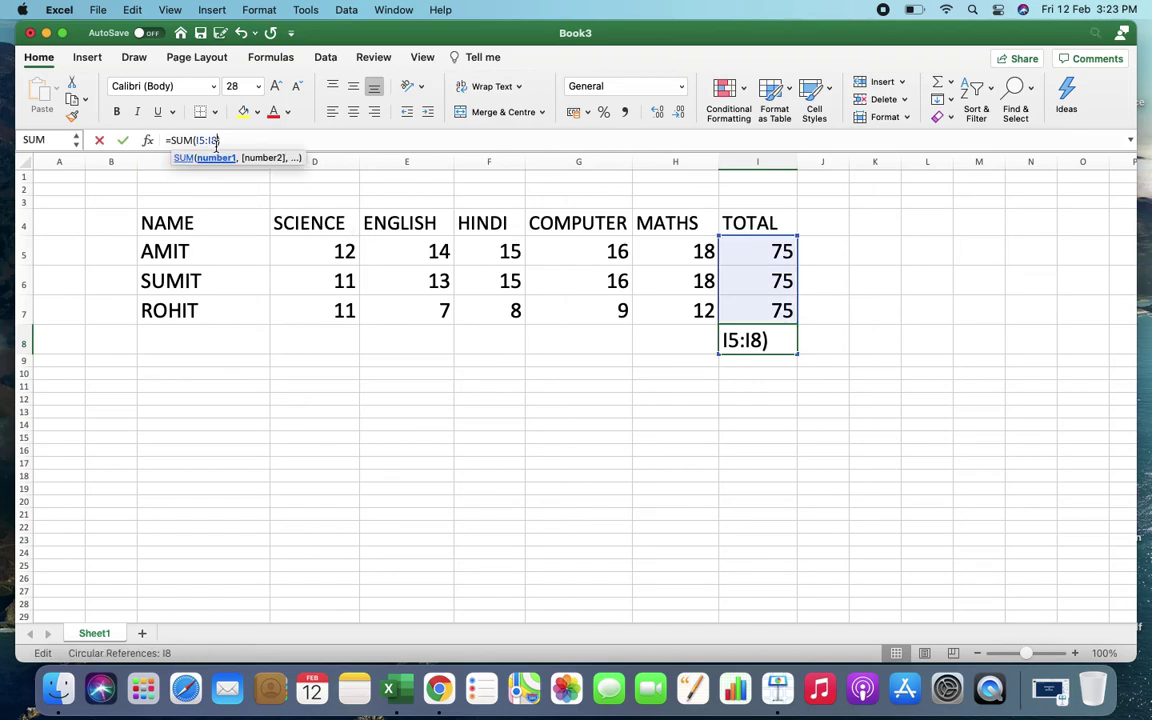
key("BackSpace")
type("7")
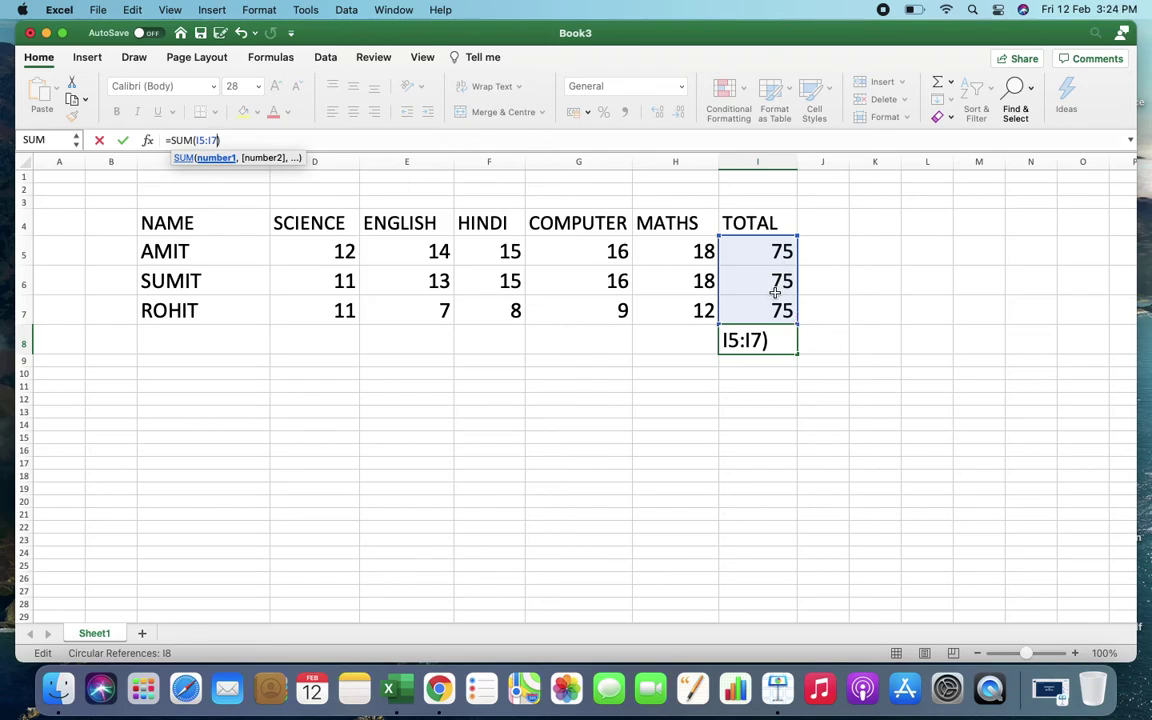
key("Return")
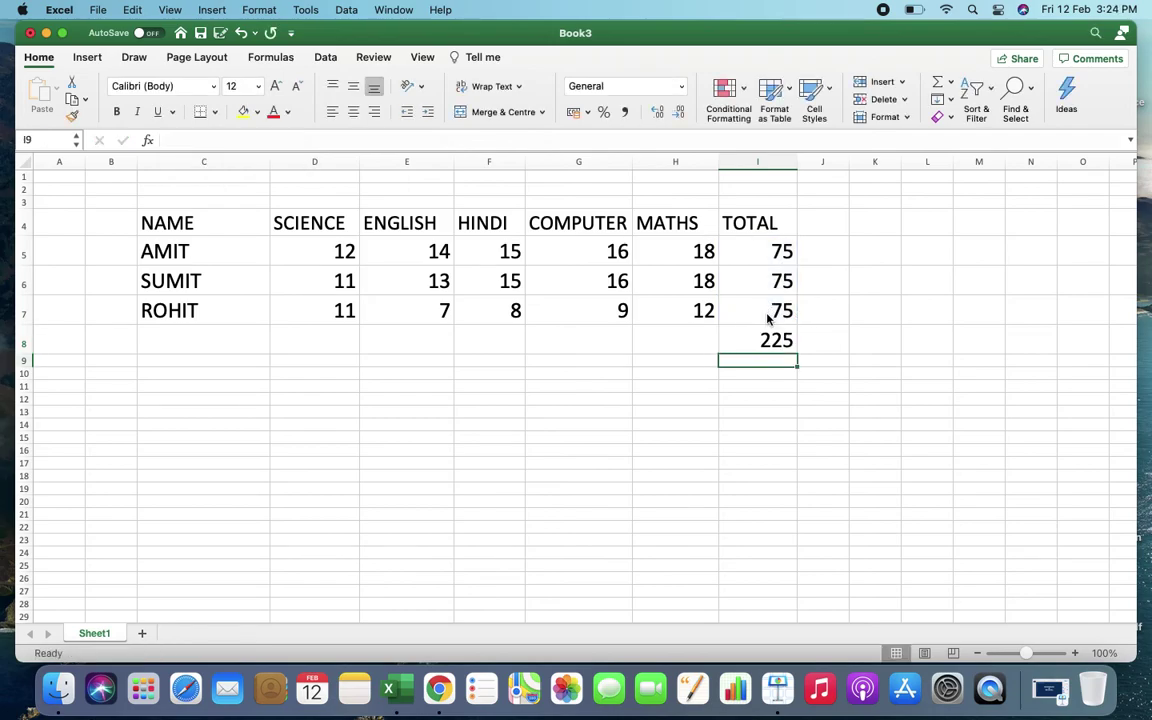
left_click(762, 334)
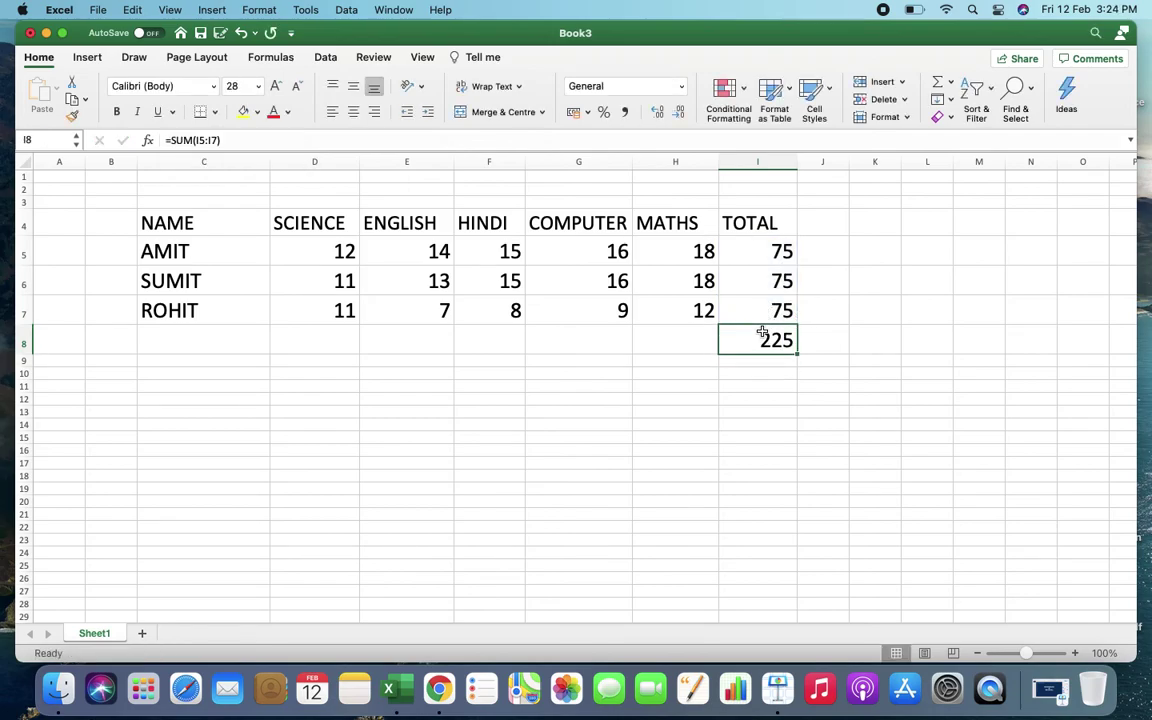